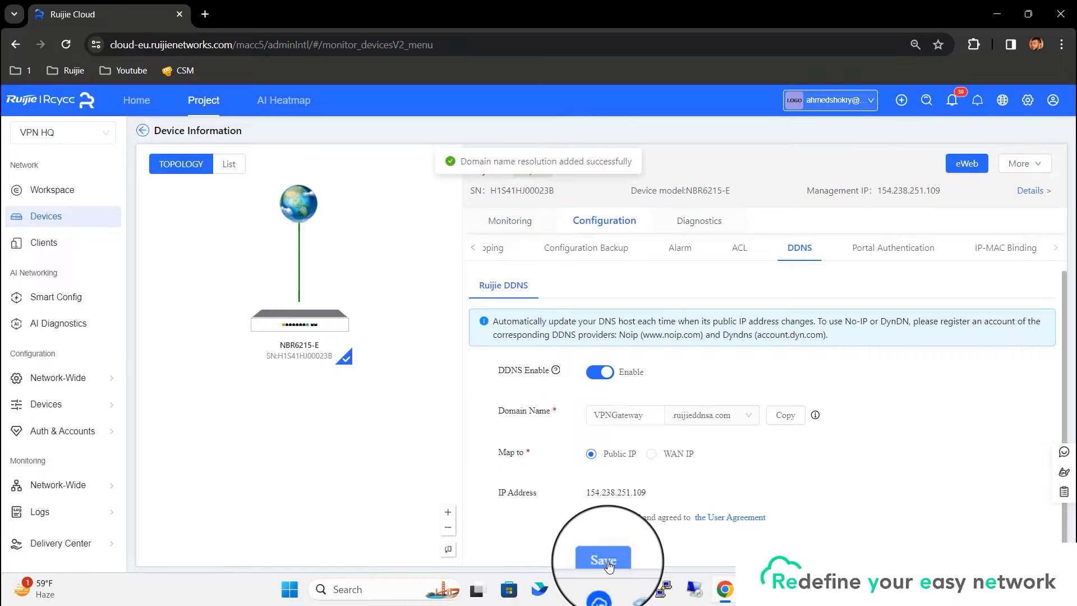
Copy the NBR6215-E's saved DDNS domain VPNGateway.ruijieddnsa.com from Ruijie Cloud.
left_click(788, 418)
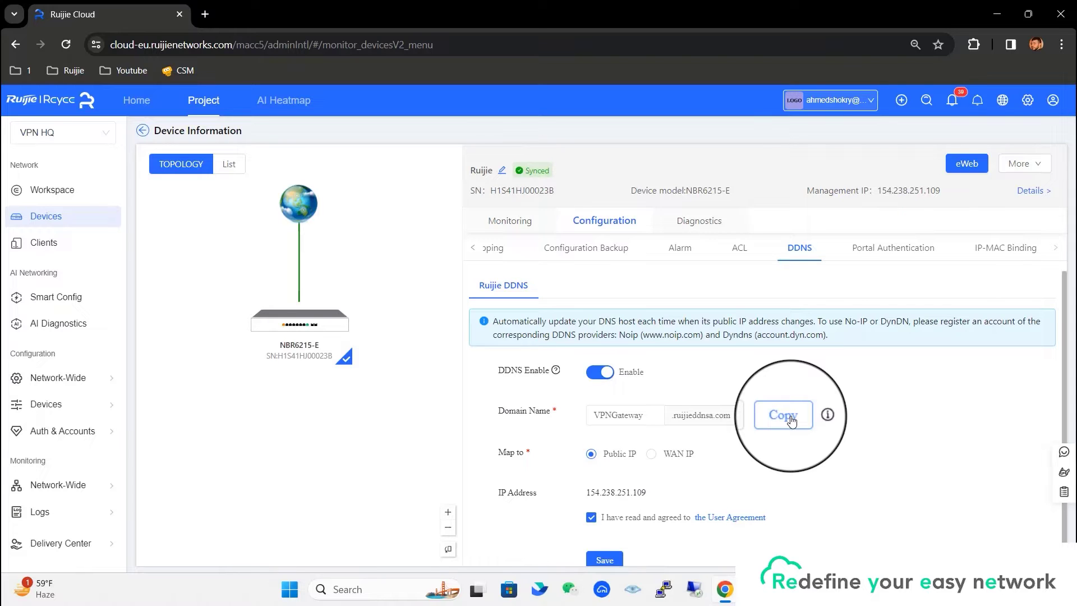
Ping VPNGateway.ruijieddnsa.com from an admin PowerShell to confirm the DDNS name resolves.
key("super+x")
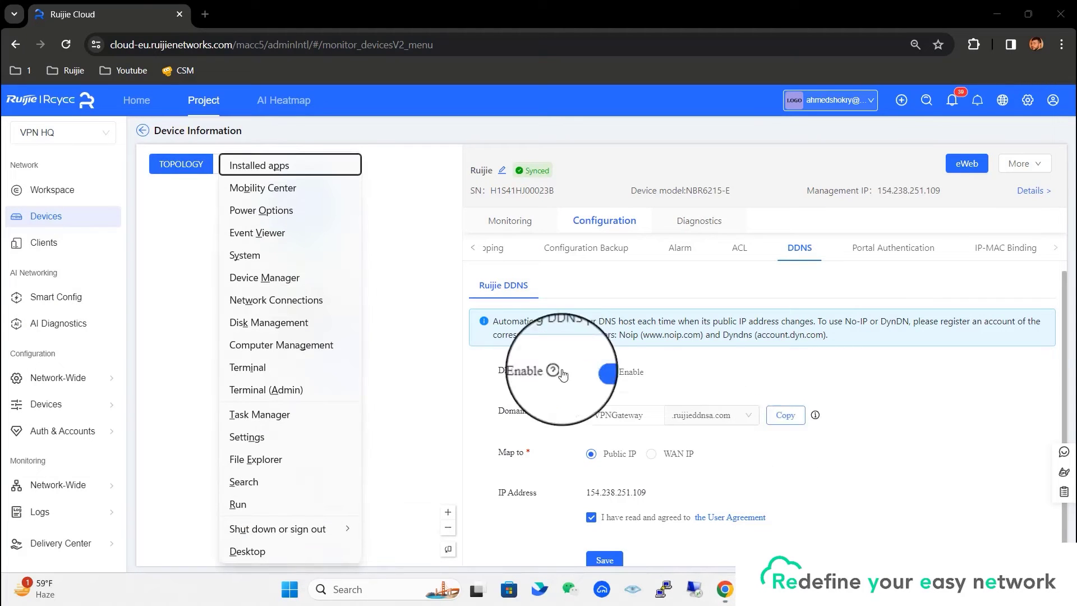
key("Escape")
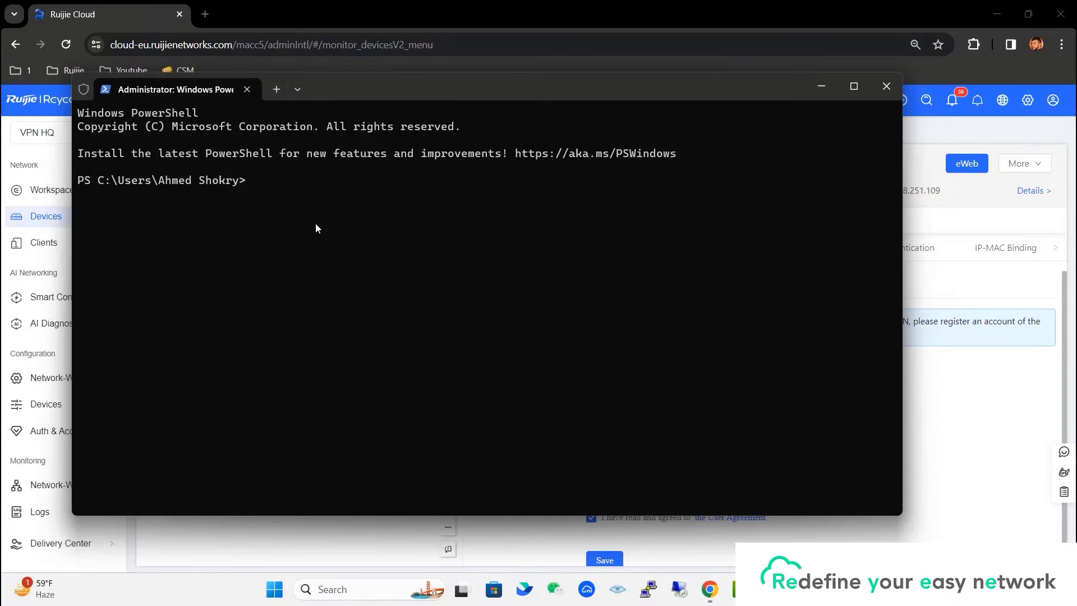
type("ping")
key("ctrl+v")
key("Return")
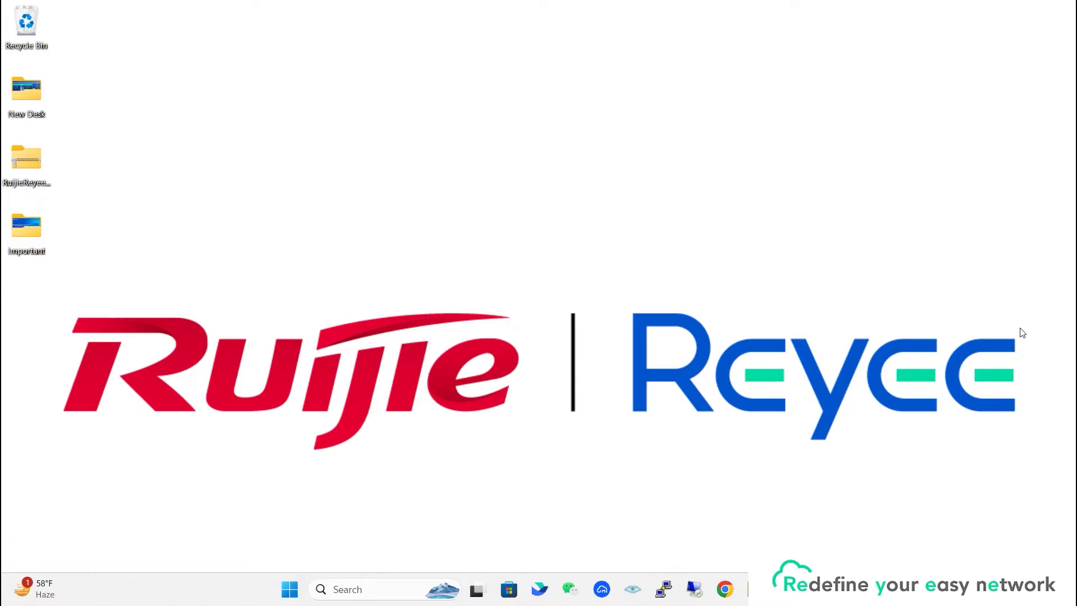
Log in to the NBR6215-E at 192.168.1.1 as admin with the router password.
left_click(725, 589)
type("192.168.1.1")
key("Return")
type("admin")
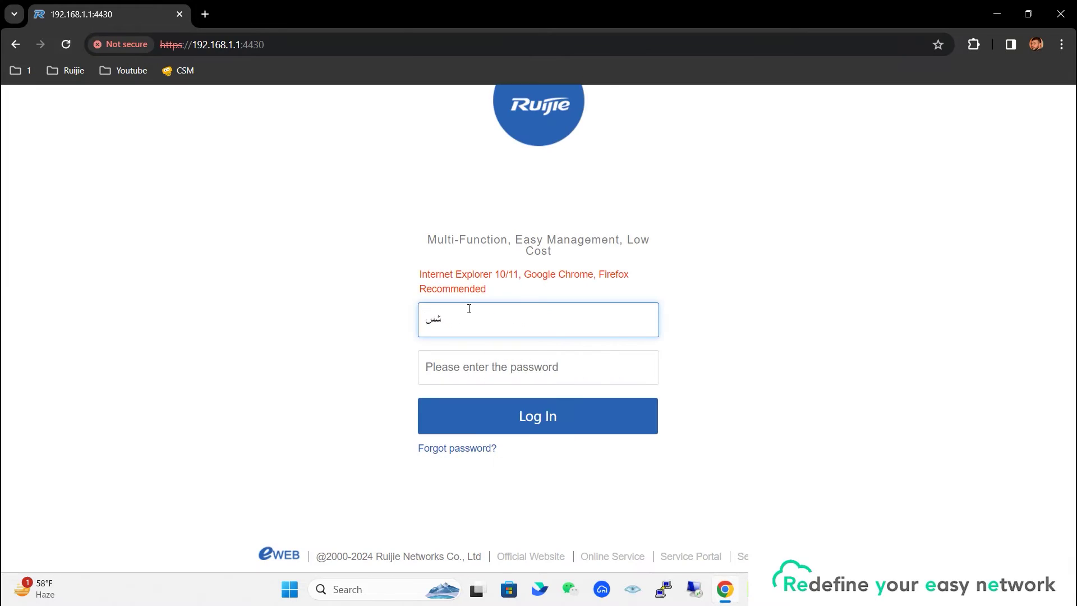
key("Tab")
type("********")
left_click(542, 427)
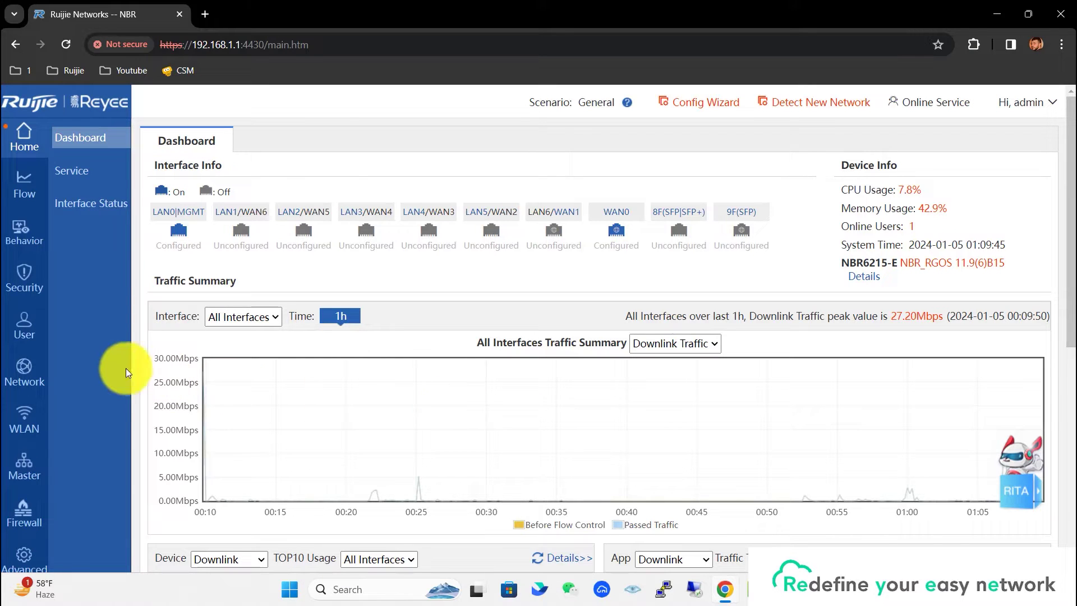
Run the VPN wizard with Headquarters role, Branch peers and IPSec as the VPN type.
mouse_move(20, 368)
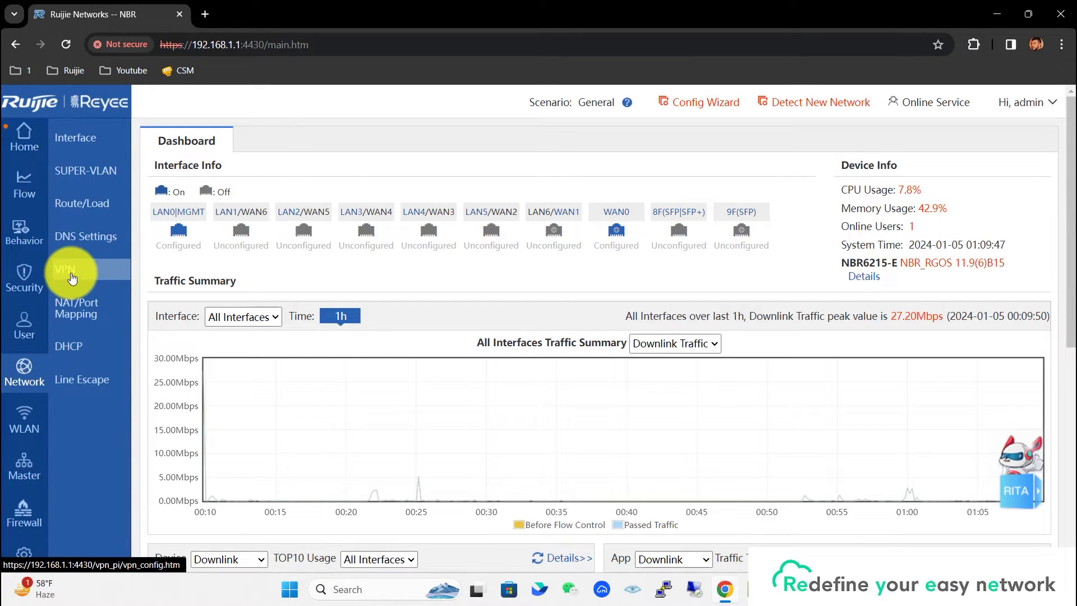
left_click(72, 277)
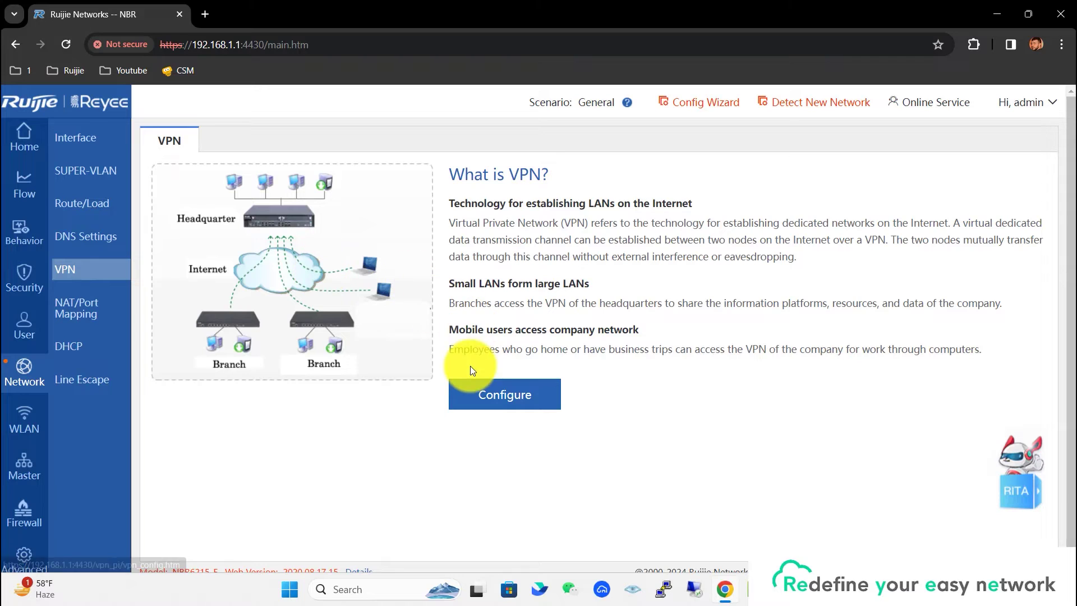
left_click(494, 393)
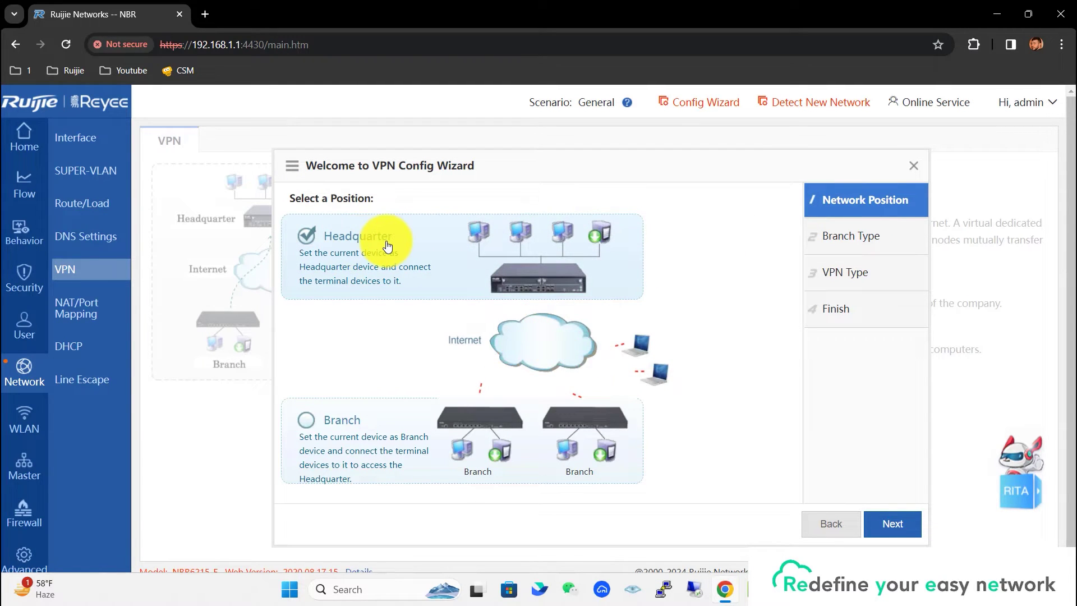
left_click(888, 524)
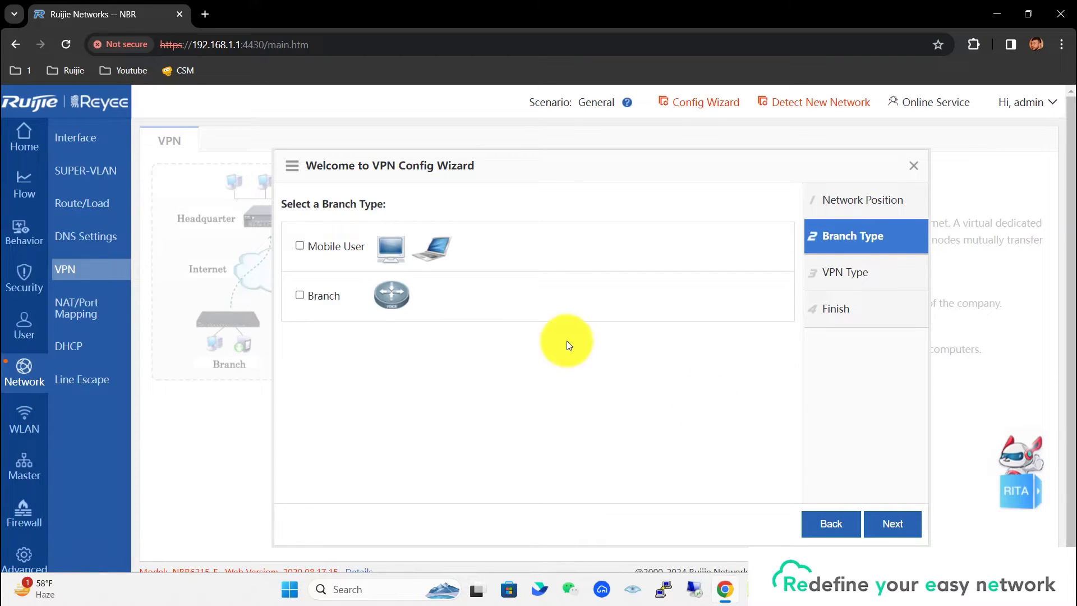
left_click(301, 295)
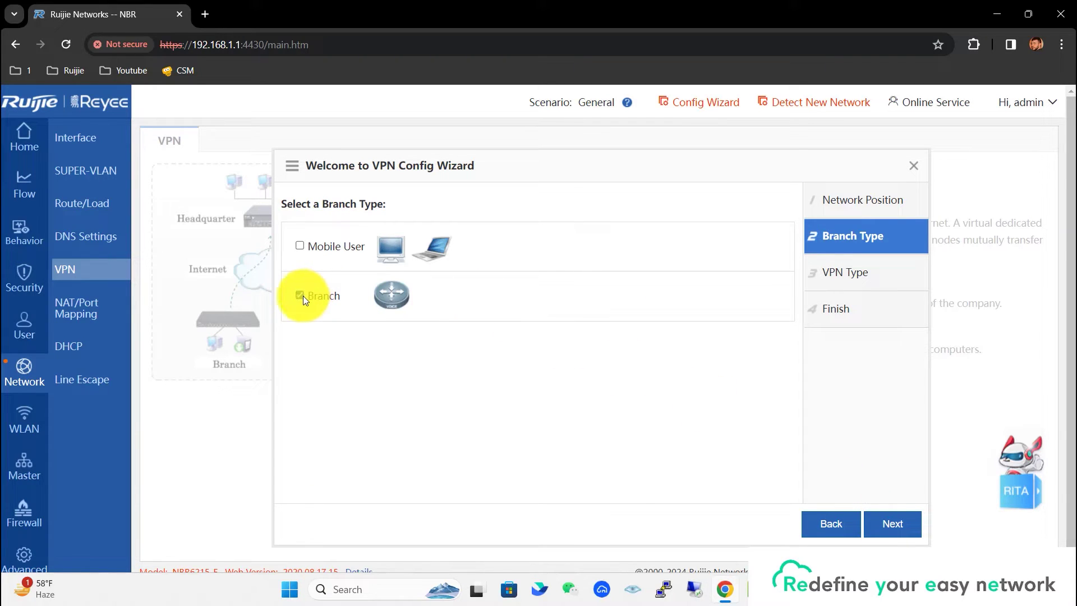
left_click(891, 524)
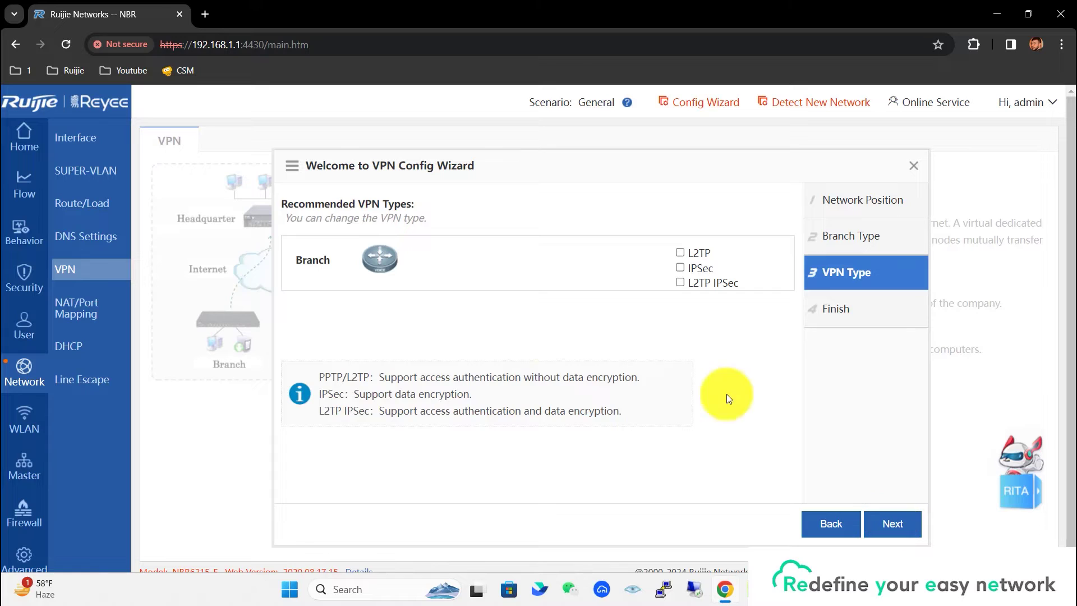
left_click(681, 268)
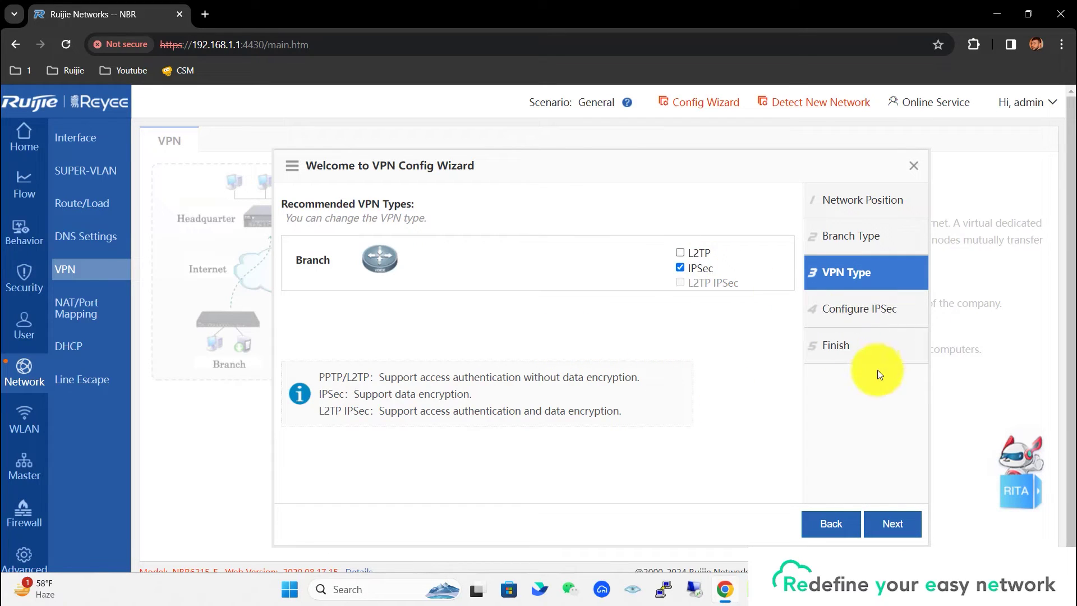
left_click(884, 535)
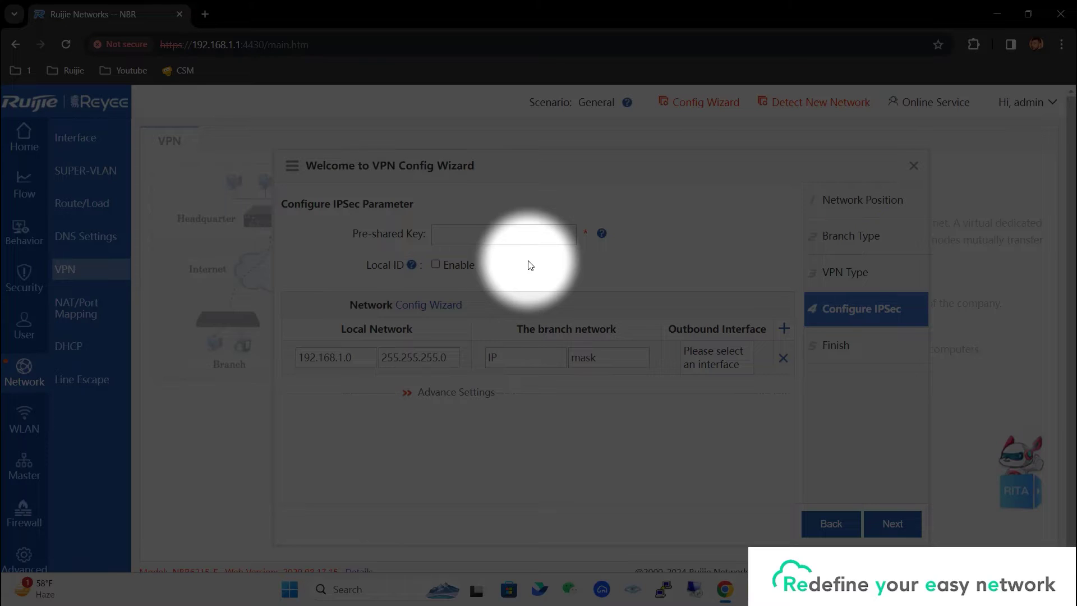
Enter the pre-shared key, branch network 192.168.110.0/255.255.255.0 and outbound interface Di1(Gi0/7).
left_click(520, 242)
type("•••••••")
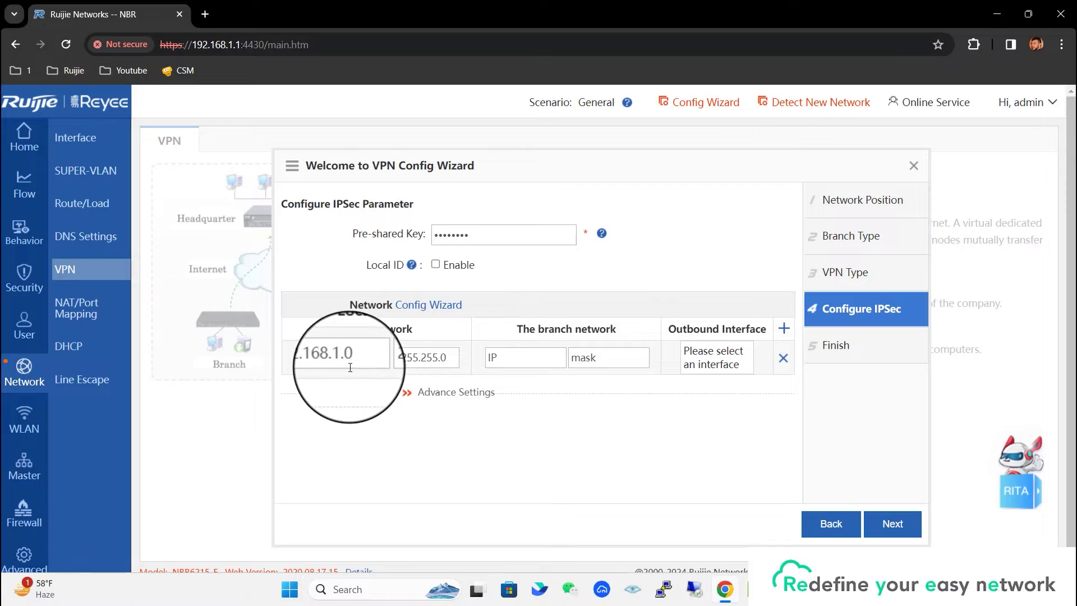
left_click(523, 356)
type("192.168.11")
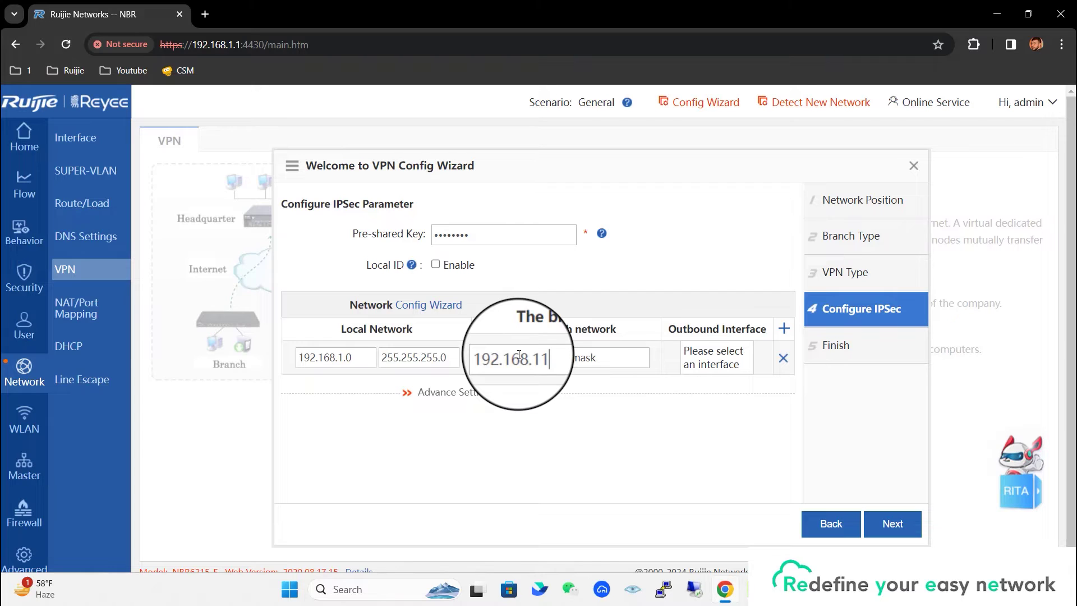
type("0.0")
left_click(715, 357)
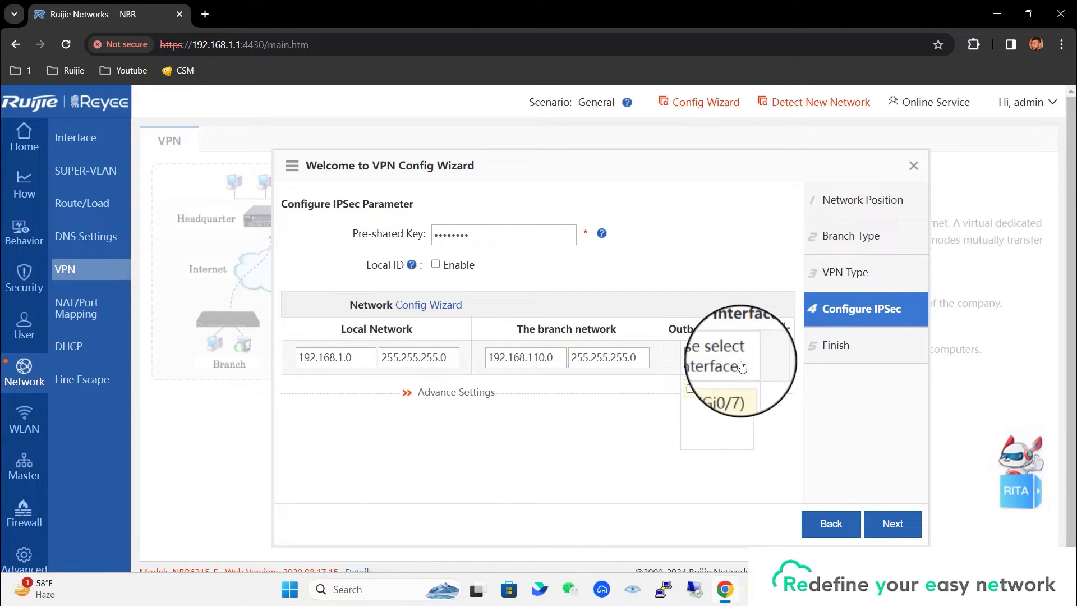
left_click(690, 388)
left_click(466, 391)
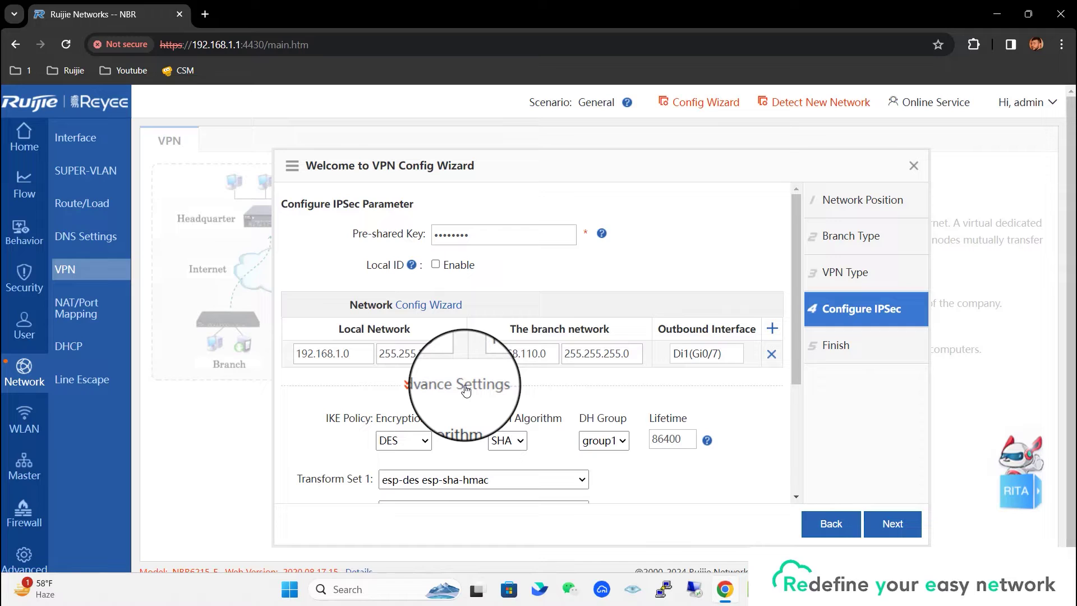
Switch the IKE policy encryption algorithm from DES to 3DES in the advanced settings.
double_click(341, 418)
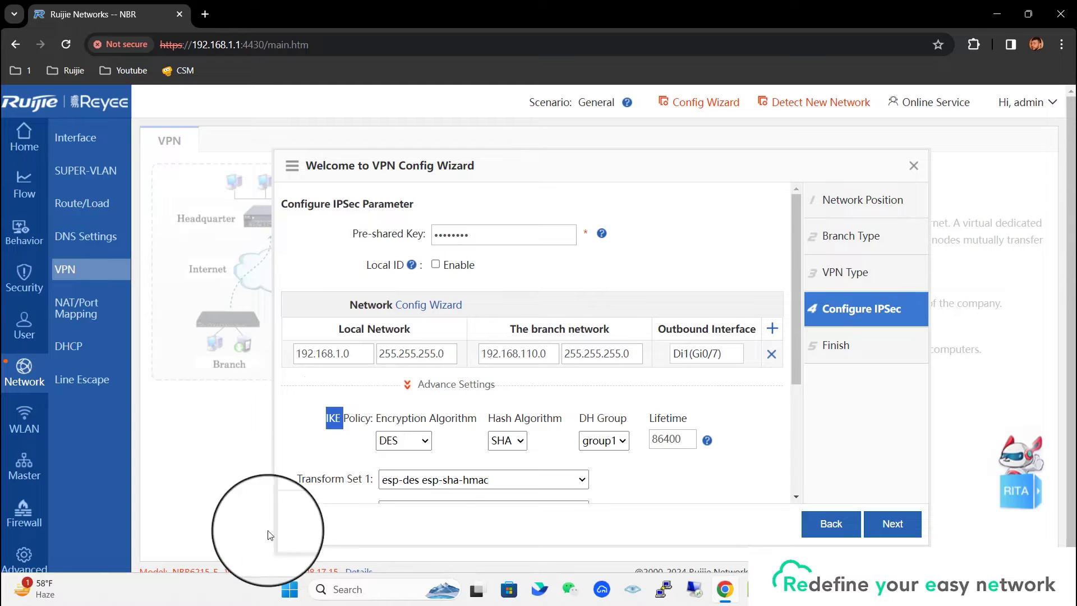
left_click(418, 441)
left_click(420, 473)
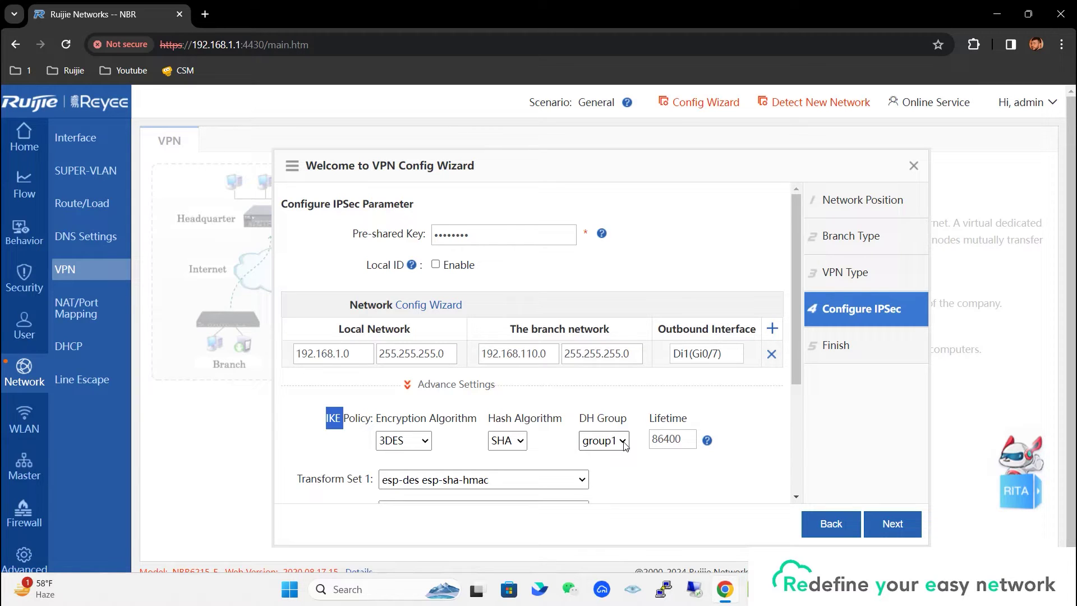
left_click(493, 480)
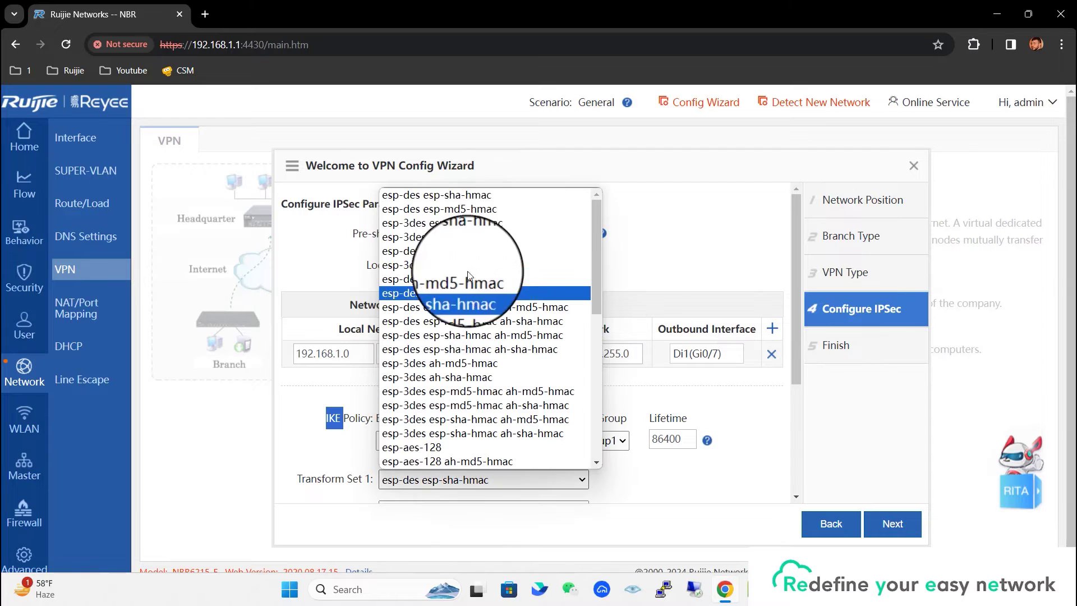
Set Transform Set 1 to esp-des esp-md5-hmac, DPD interval to 10, and finish the wizard.
left_click(491, 214)
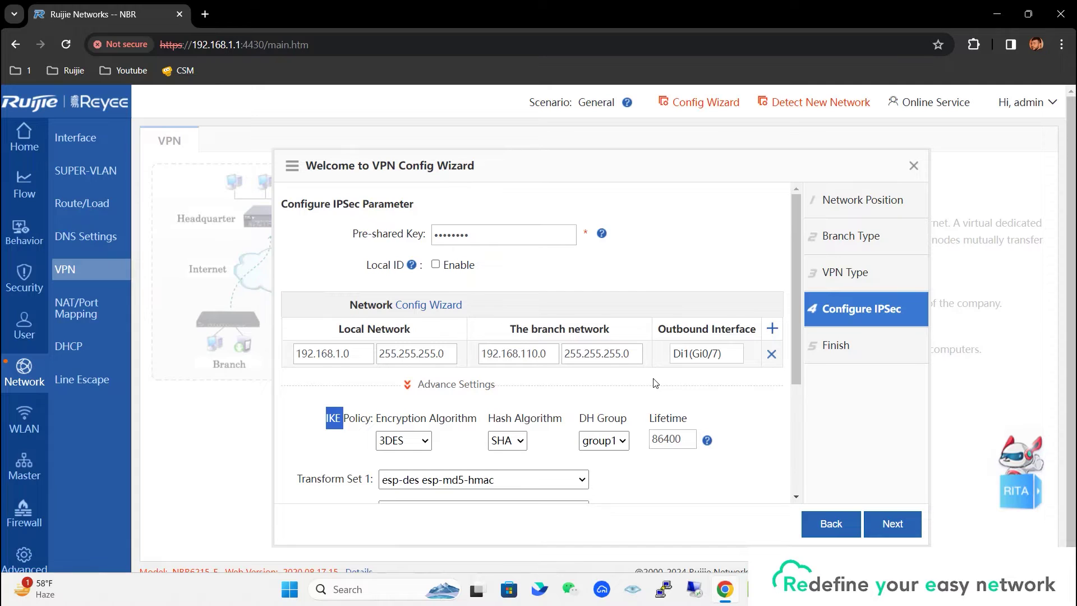
scroll(672, 372, "down", 1)
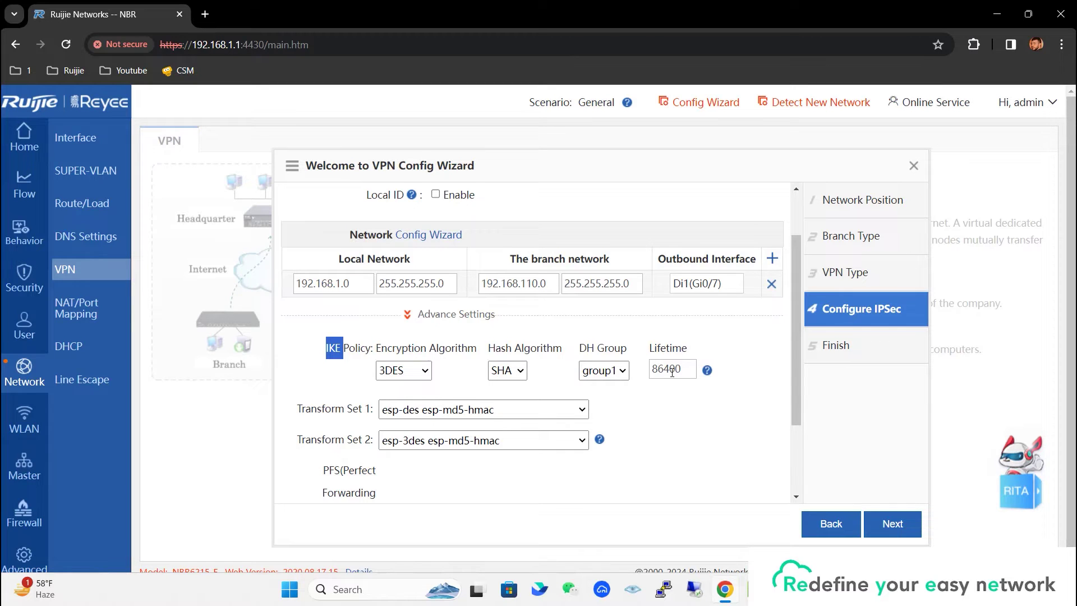
scroll(672, 372, "down", 2)
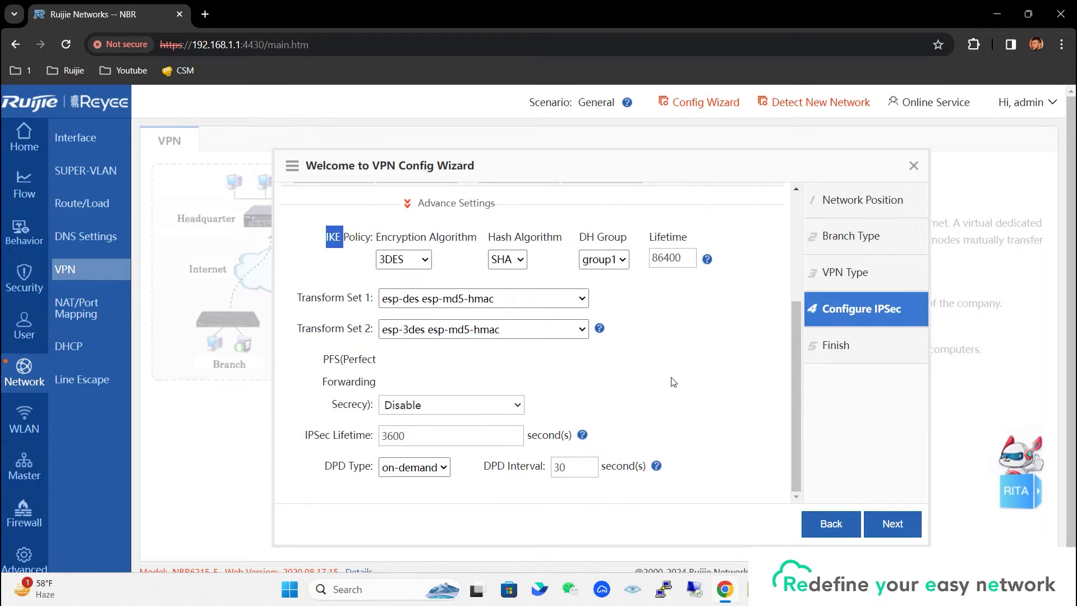
double_click(578, 465)
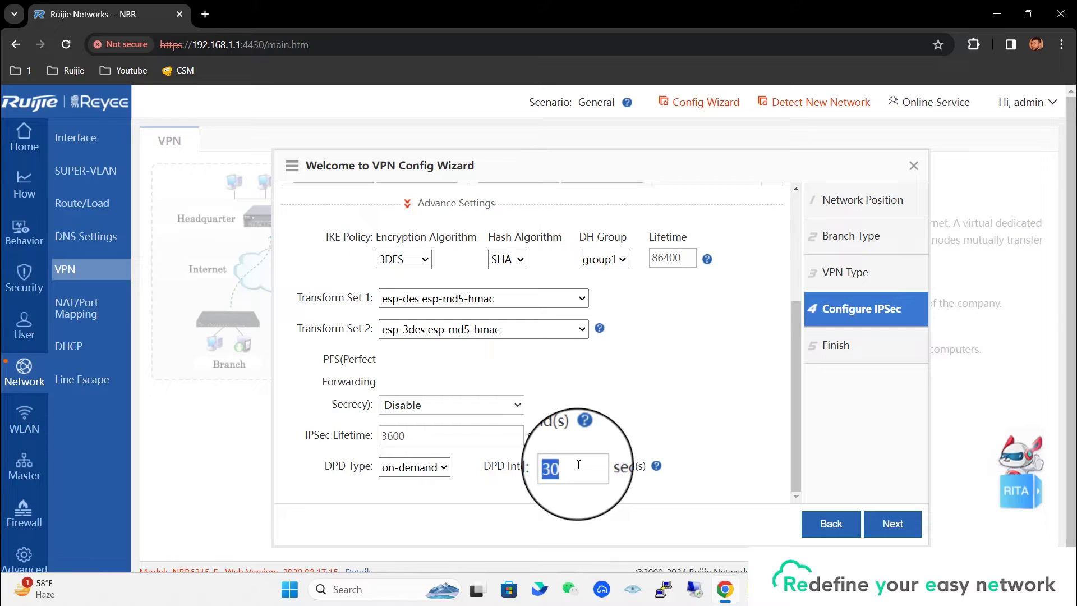
type("10")
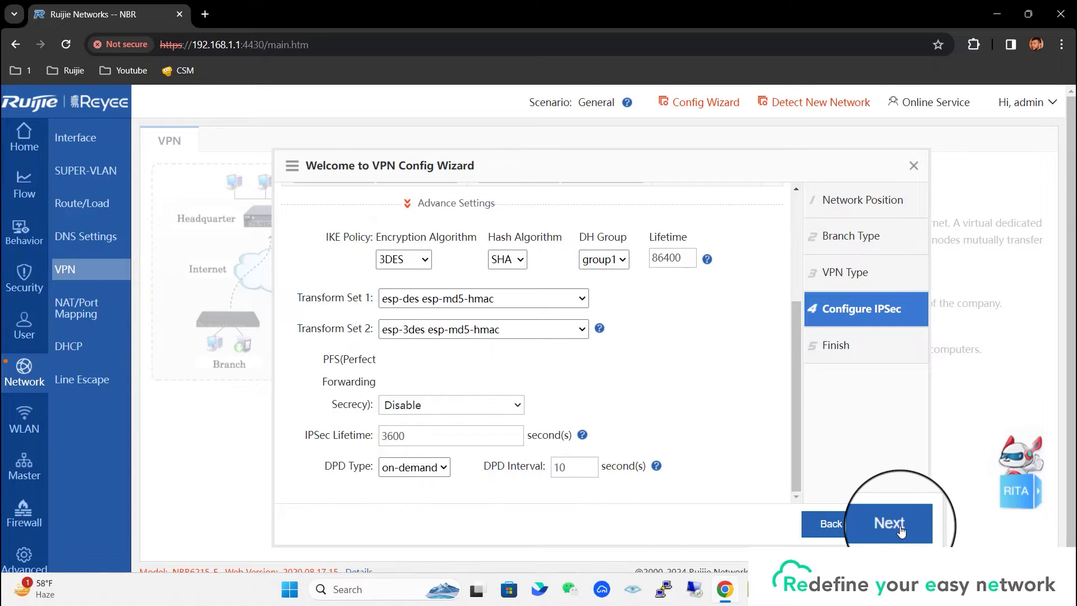
left_click(896, 524)
left_click(900, 525)
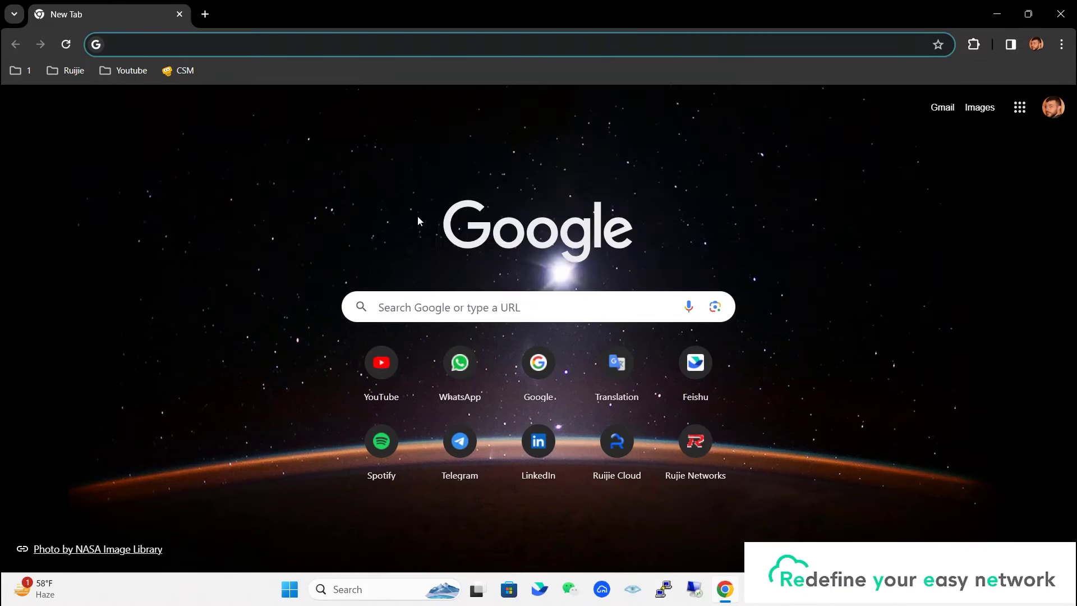
Log in to the EG105GW at 192.168.110.1 with the admin password and open Gateway.
type("192.168.110.")
key("Return")
left_click(461, 322)
type("*********")
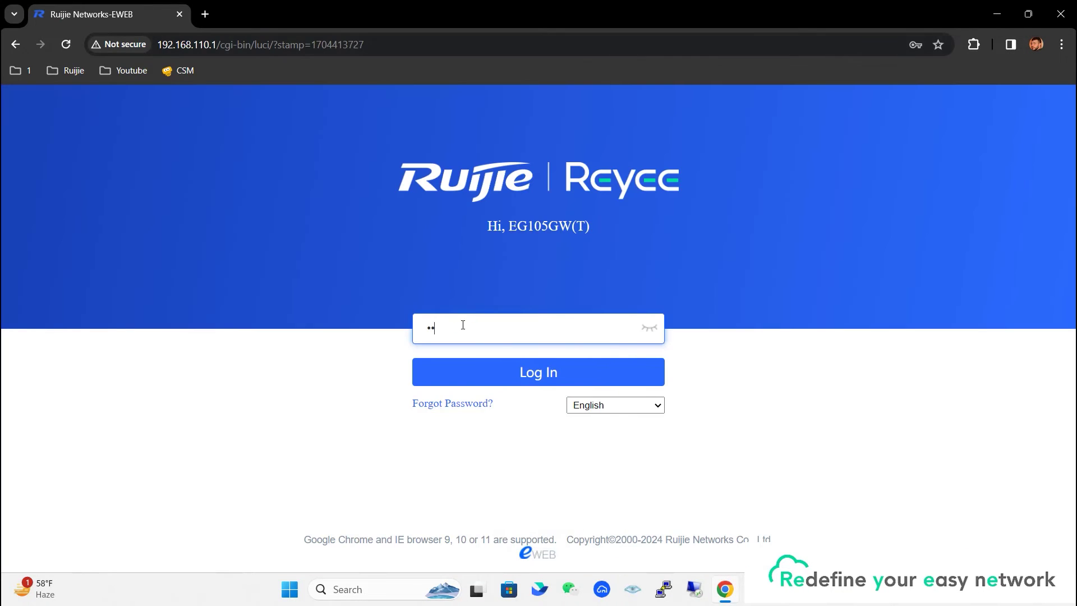
key("Return")
left_click(908, 257)
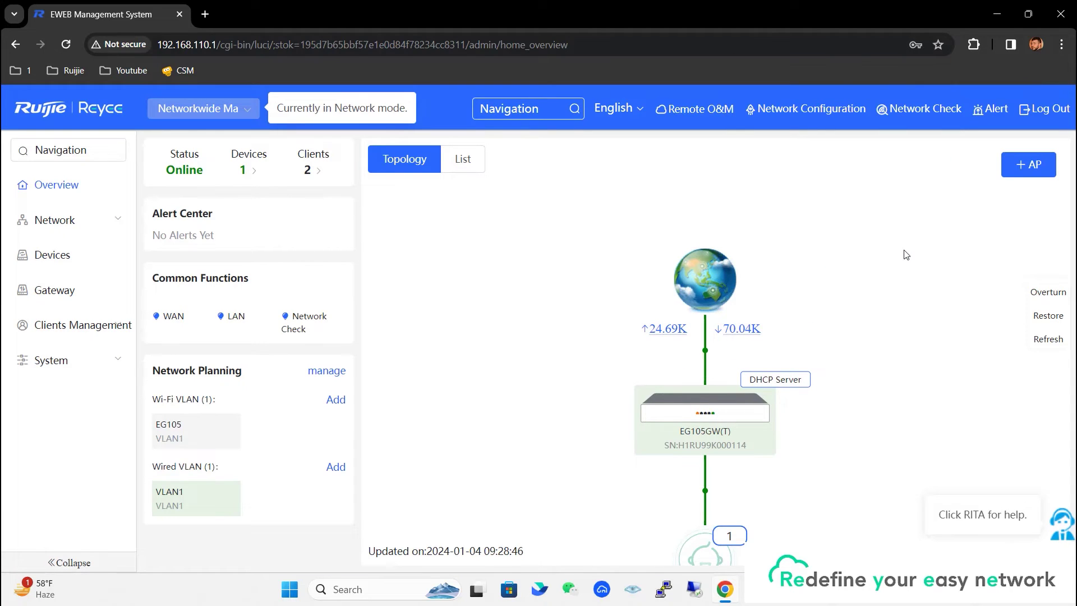
left_click(78, 292)
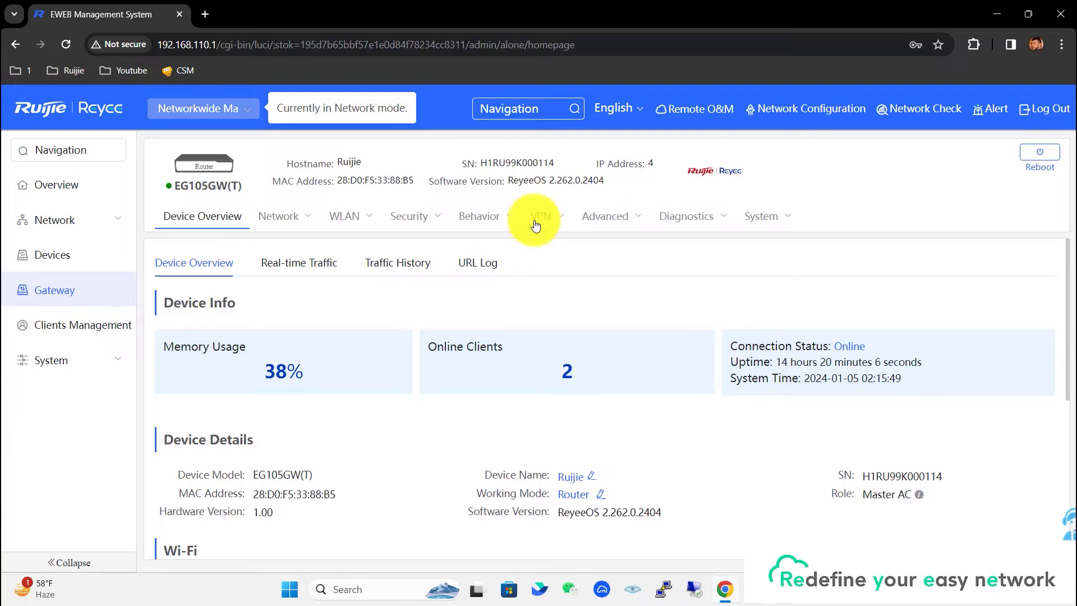
Add a new IPSec policy on the VPN page and name it VPN.
mouse_move(561, 221)
left_click(542, 250)
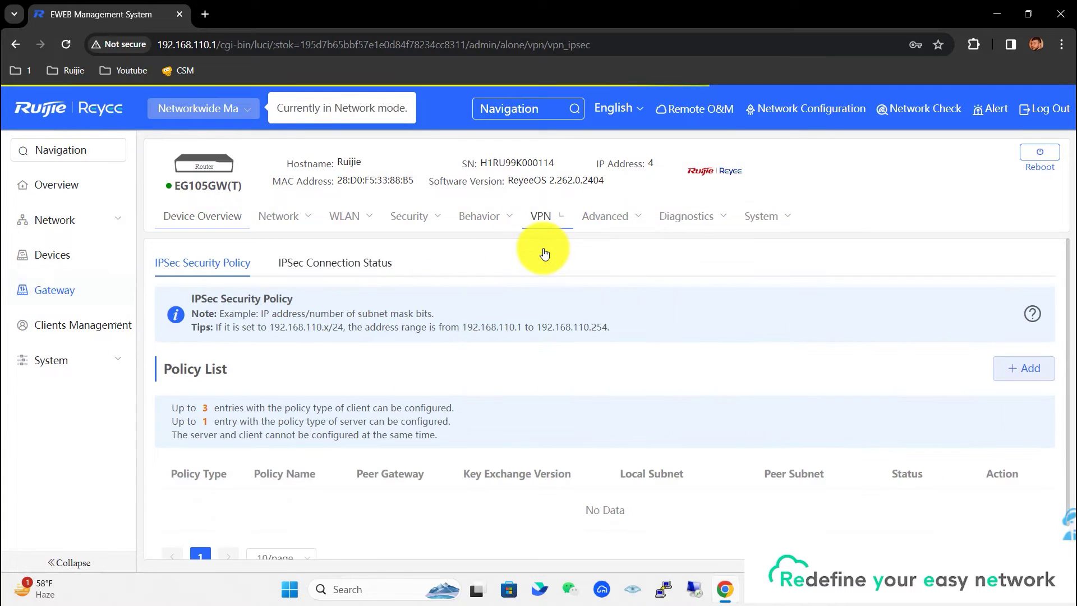
left_click(1027, 368)
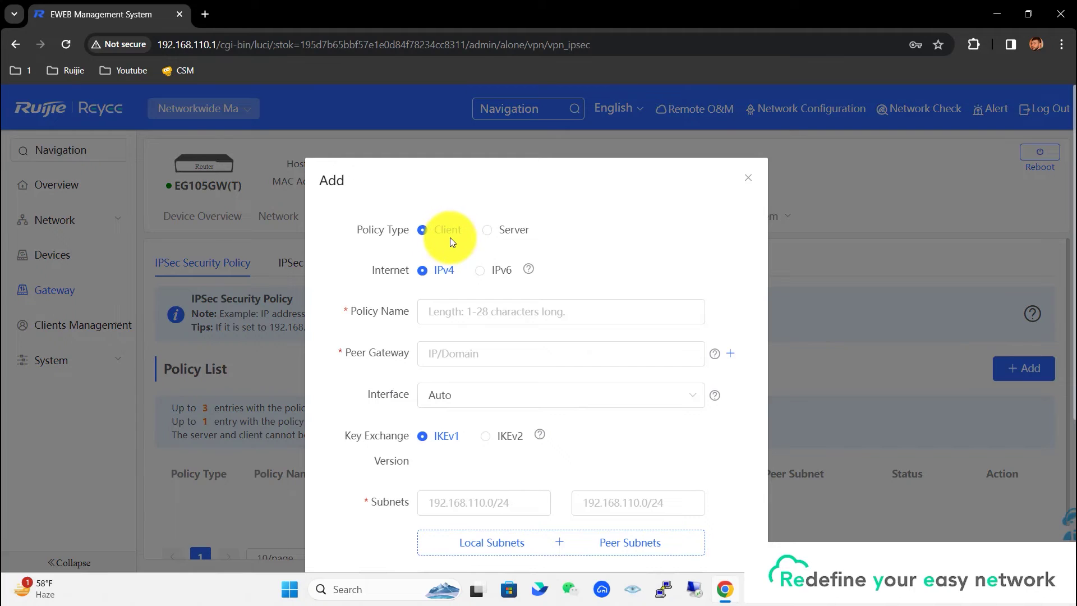
left_click(460, 312)
type("VPN")
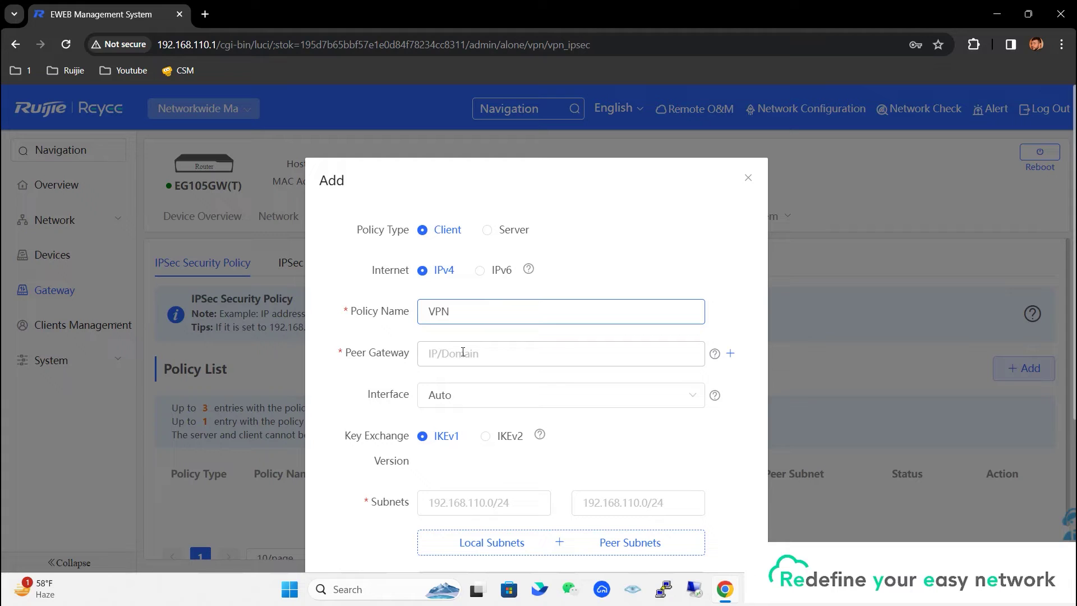
Copy the HQ router's DDNS domain from Ruijie Cloud and use vpngateway.ruijieddnsa.com as Peer Gateway.
key("ctrl+t")
left_click(620, 434)
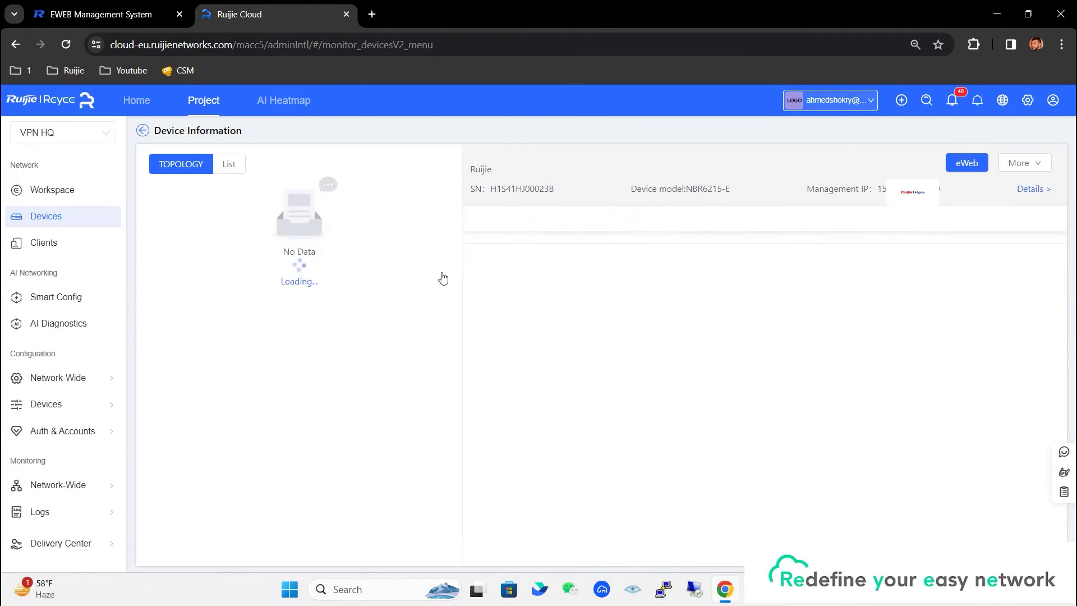
left_click(604, 220)
left_click(1055, 247)
left_click(800, 247)
left_click(786, 417)
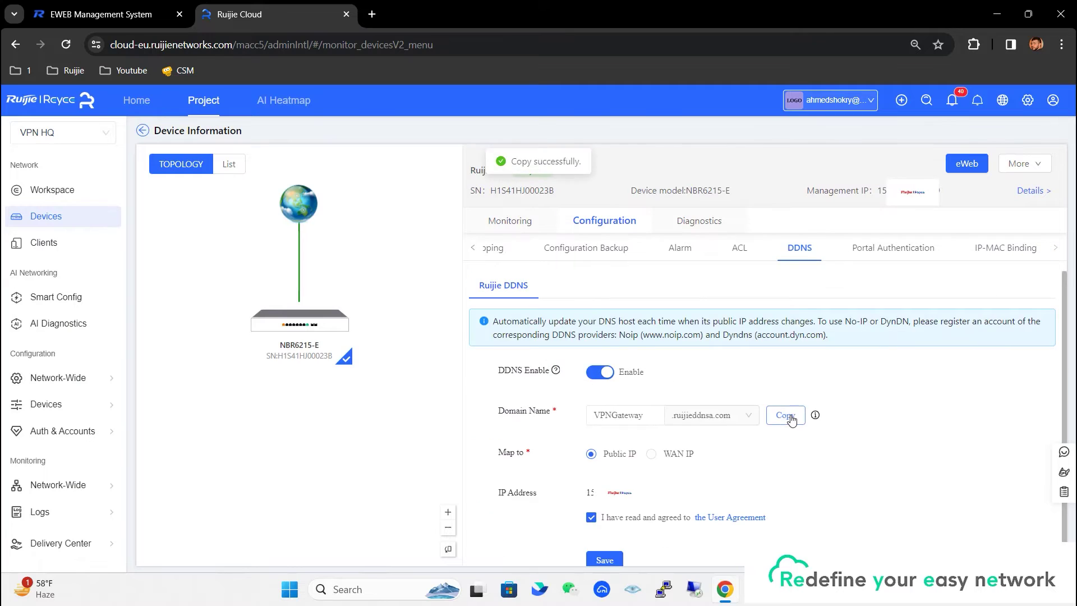
left_click(140, 19)
left_click(465, 350)
type("VPNGateway.ruijieddnsa.com")
double_click(466, 350)
type("vpngateway")
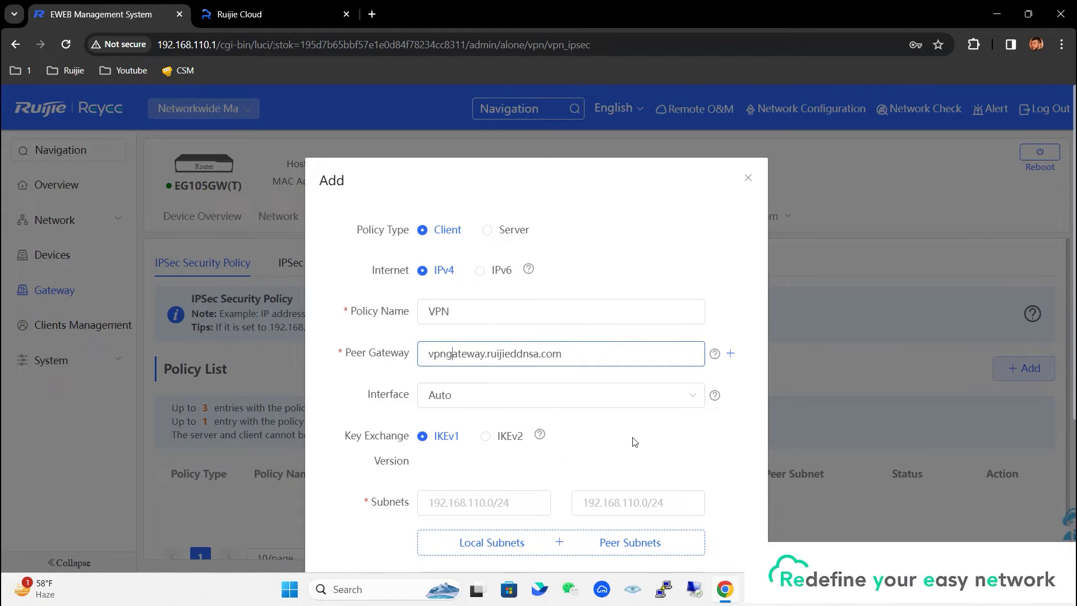
Choose WAN0, set local subnet 192.168.110.0/24 and peer subnet 192.168.1.0/24, and enter the pre-shared key.
left_click(688, 401)
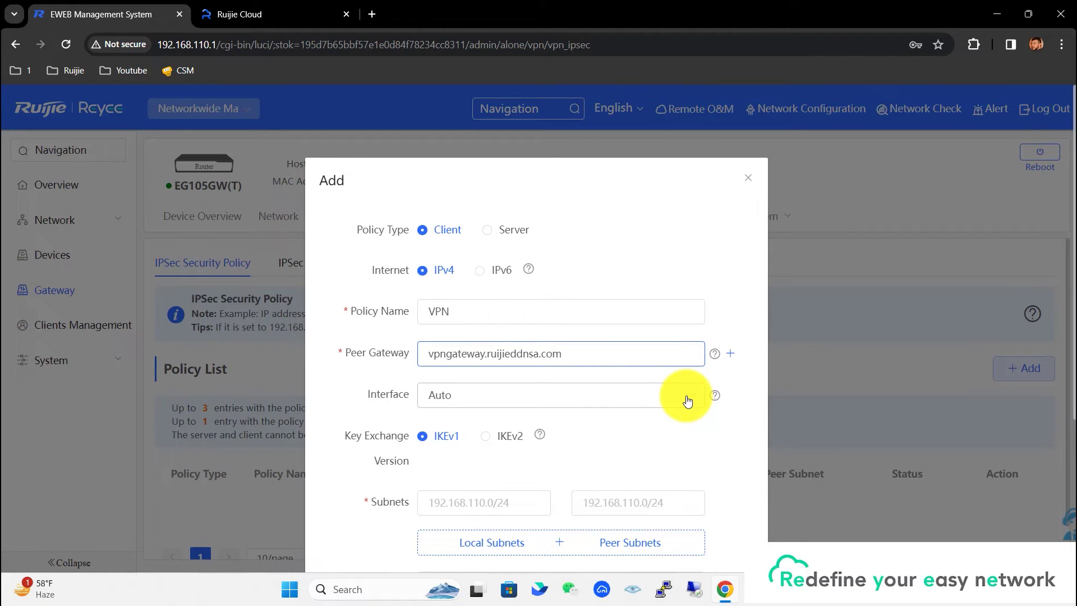
left_click(688, 401)
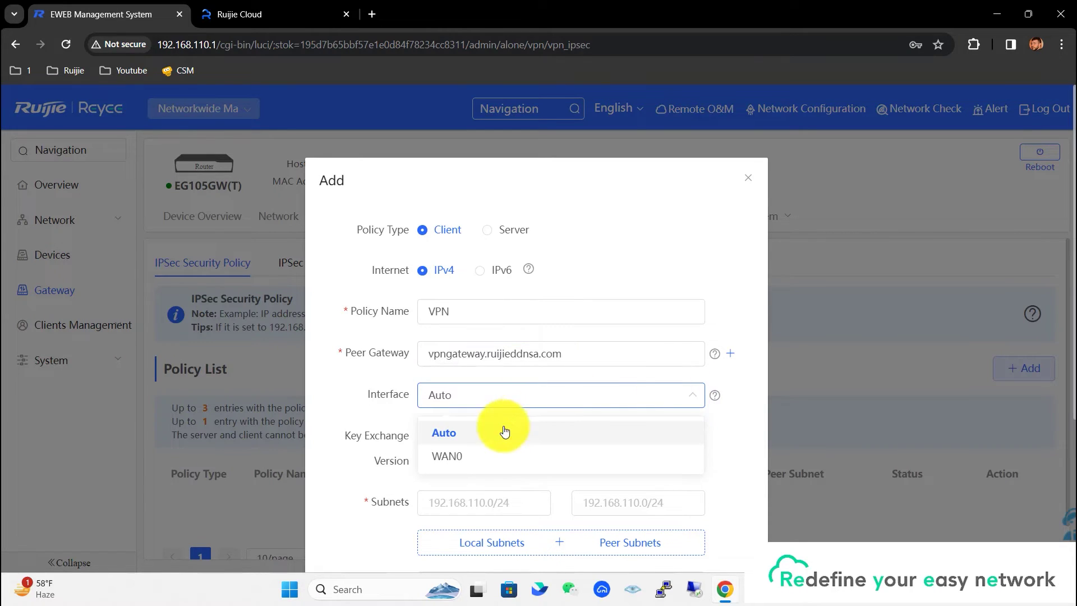
left_click(474, 459)
left_click(482, 498)
type("192.168")
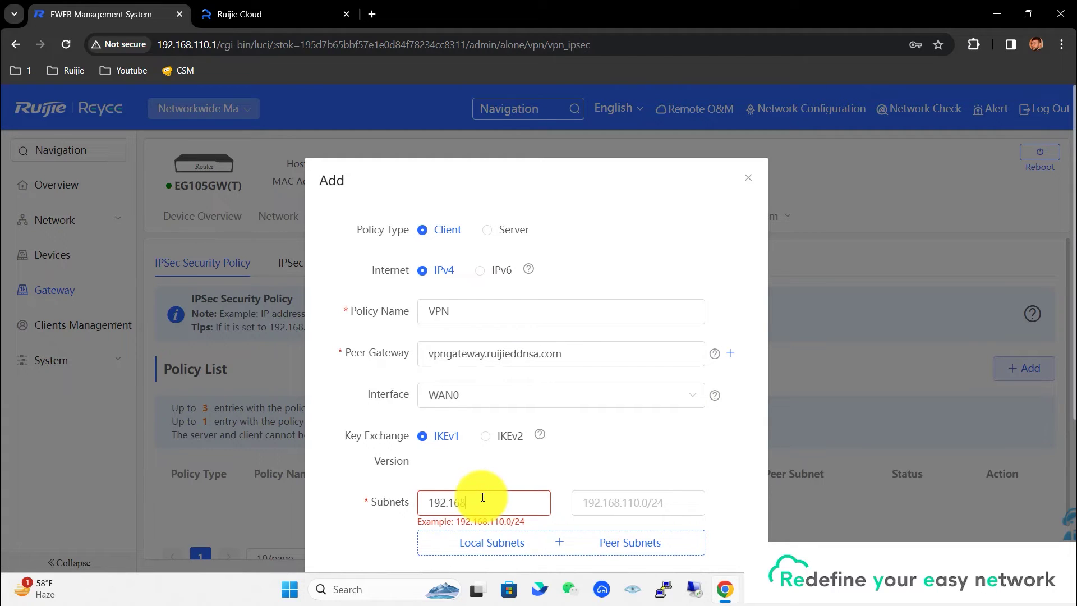
type(".110.0/24")
left_click(602, 503)
type("192.168.")
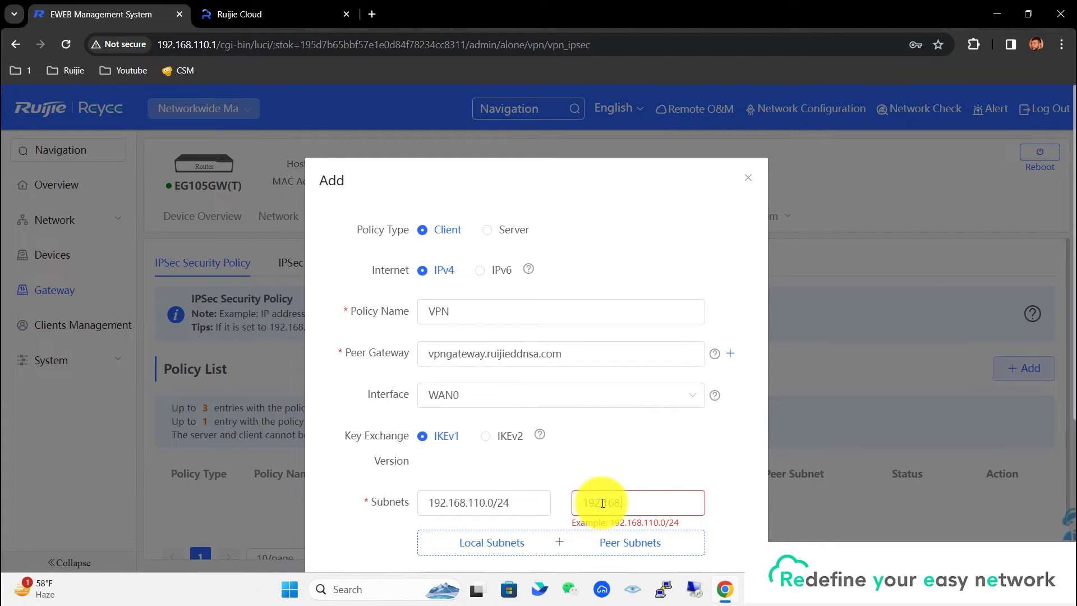
type("1.10/24")
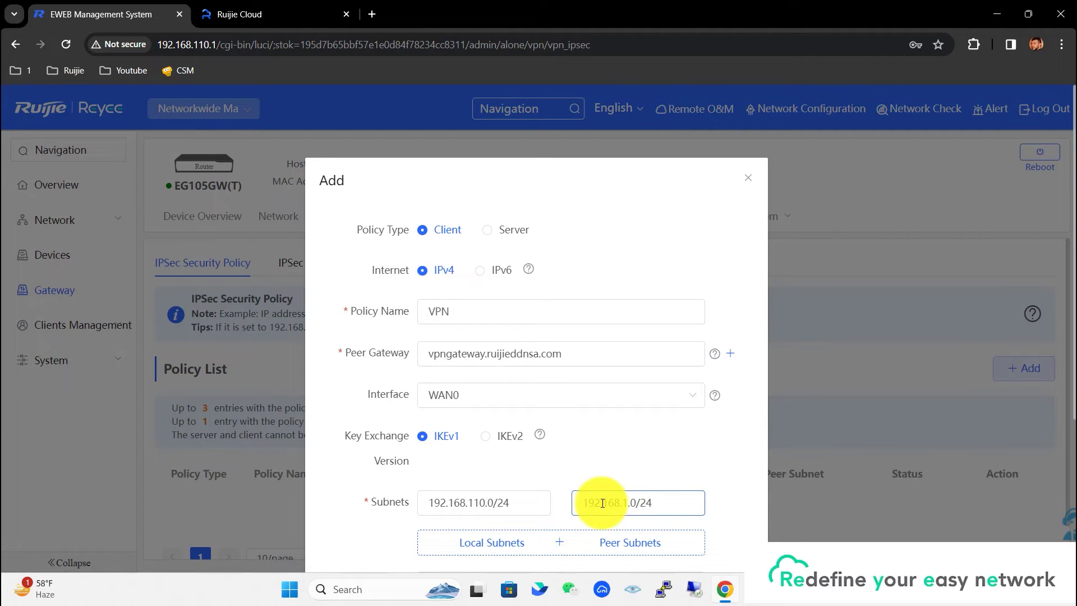
scroll(630, 473, "down", 4)
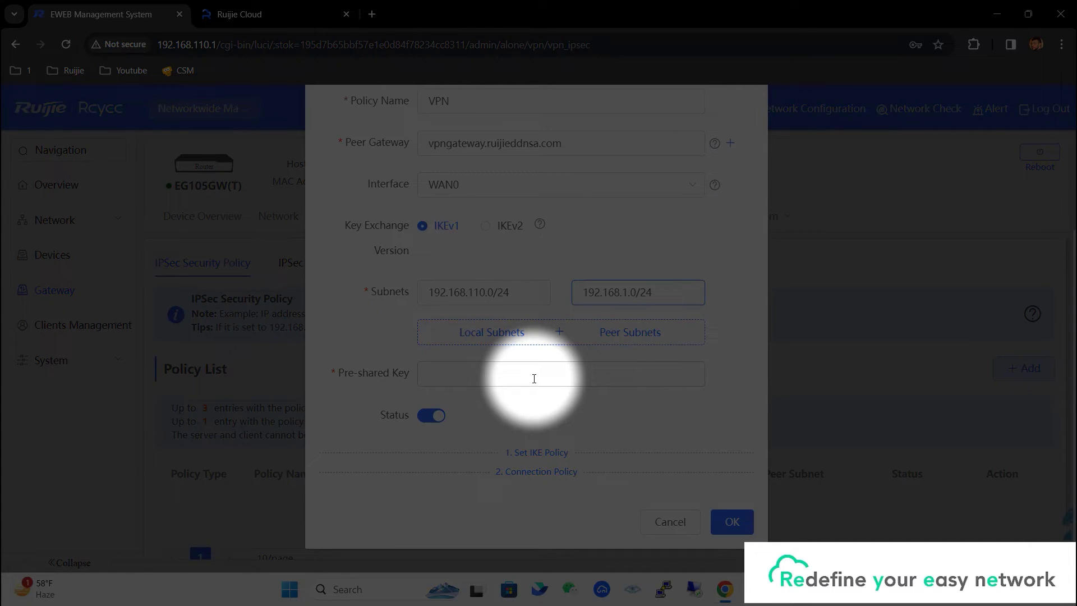
left_click(534, 379)
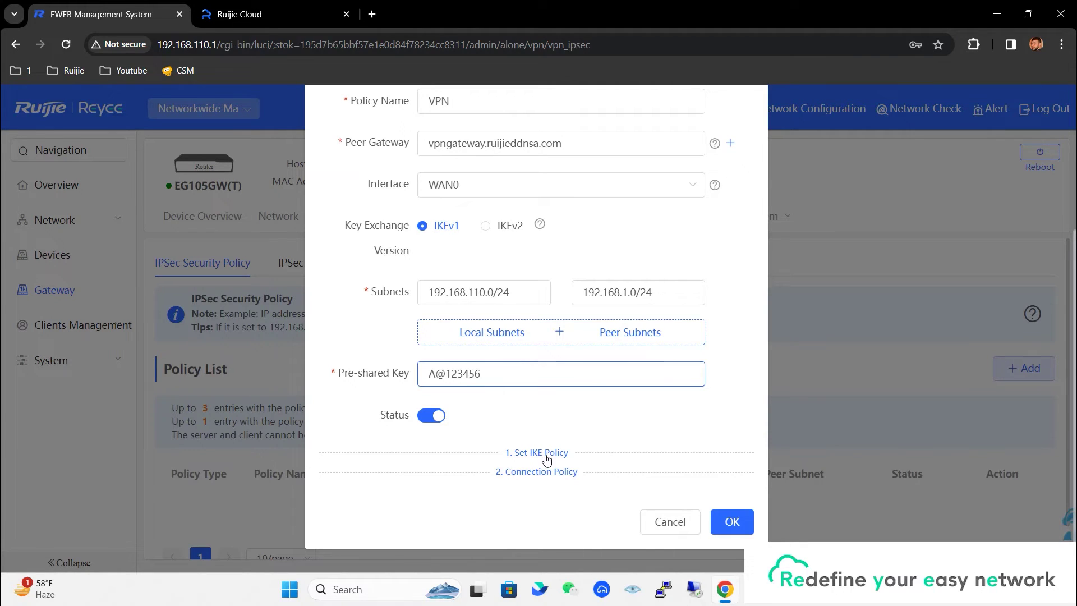
Expand the IKE policy settings and switch negotiation to Aggressive Mode.
left_click(544, 456)
scroll(630, 368, "down", 3)
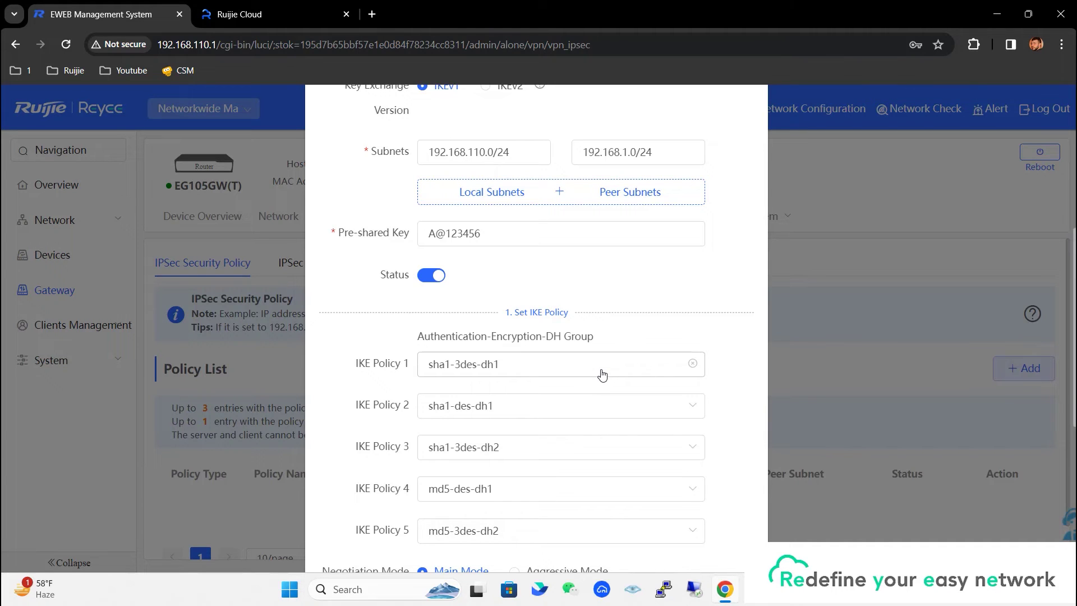
scroll(603, 375, "down", 5)
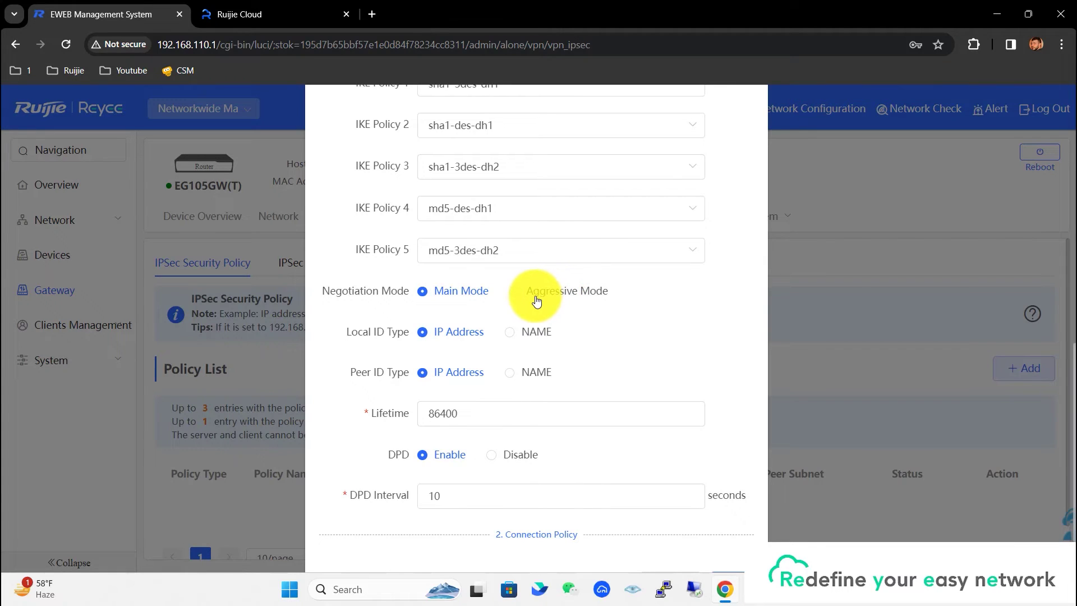
left_click(518, 300)
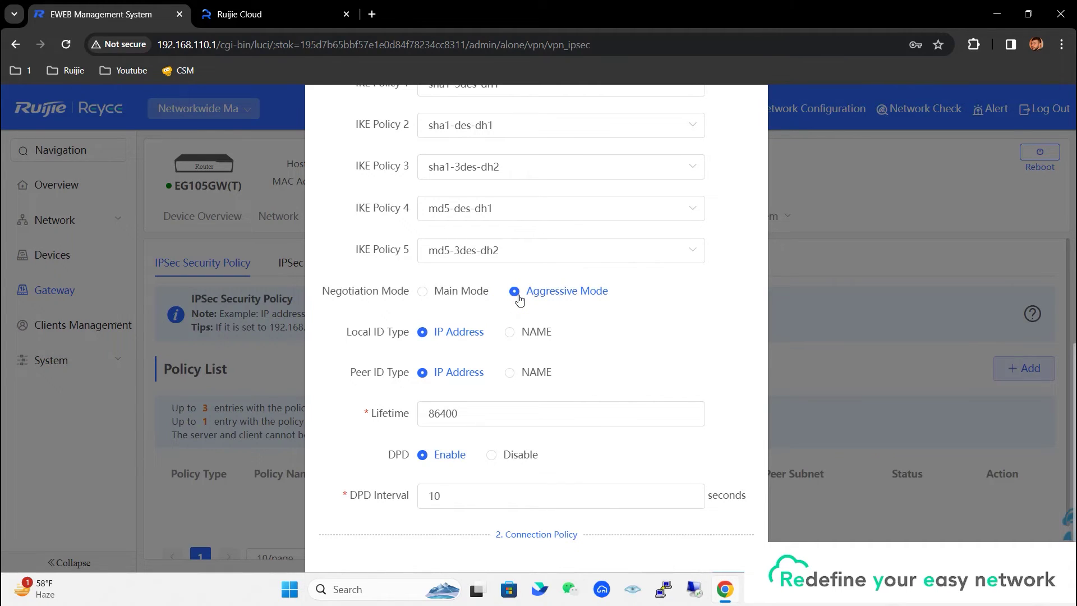
Set Transform 1 to esp-md5-3des and save the VPN client policy.
scroll(540, 404, "down", 2)
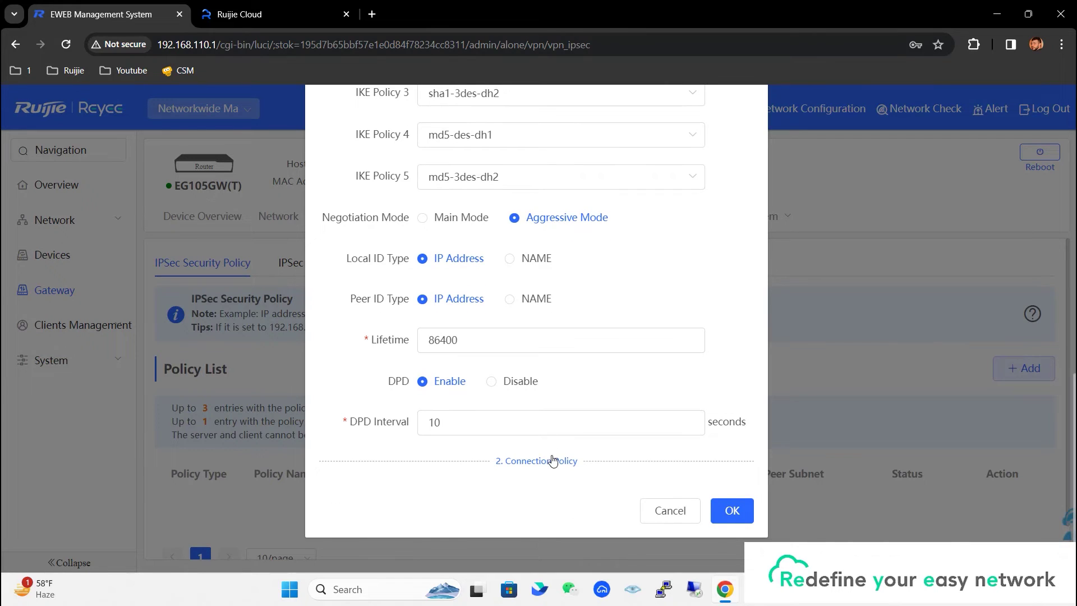
scroll(584, 414, "down", 3)
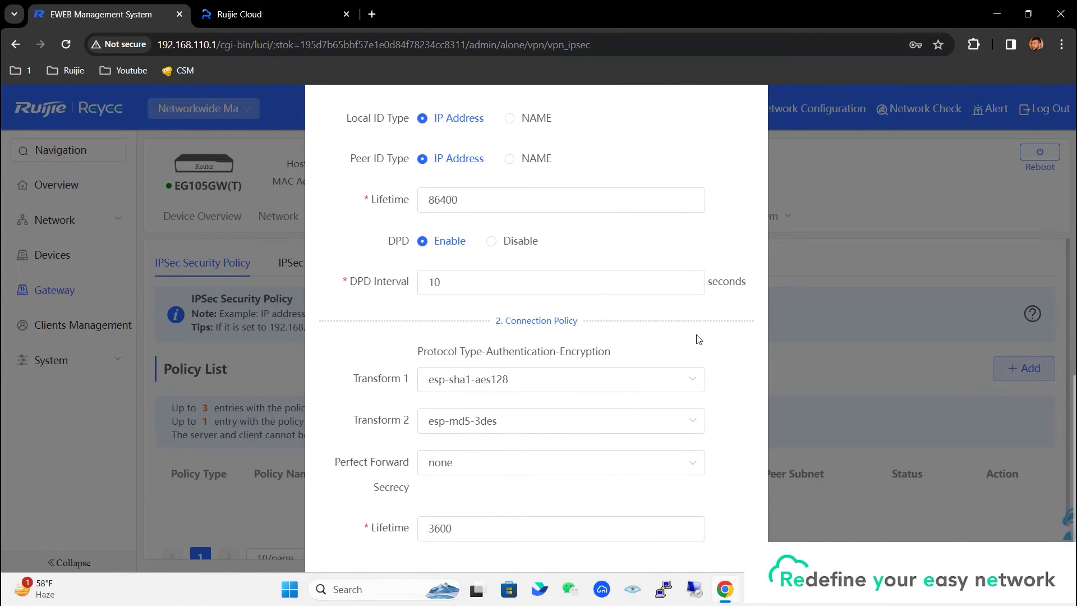
left_click(646, 386)
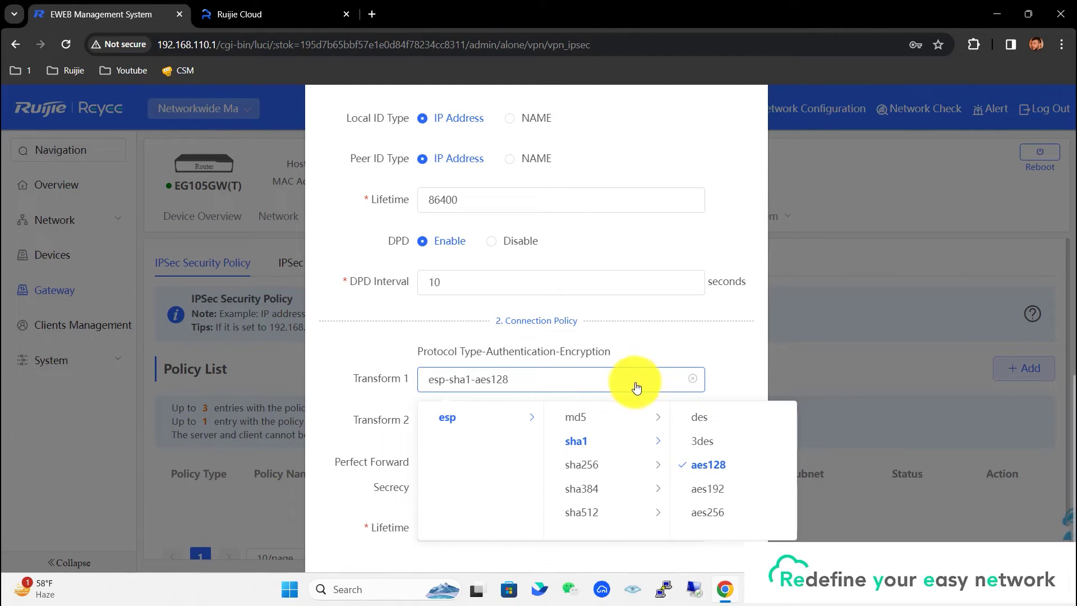
left_click(589, 418)
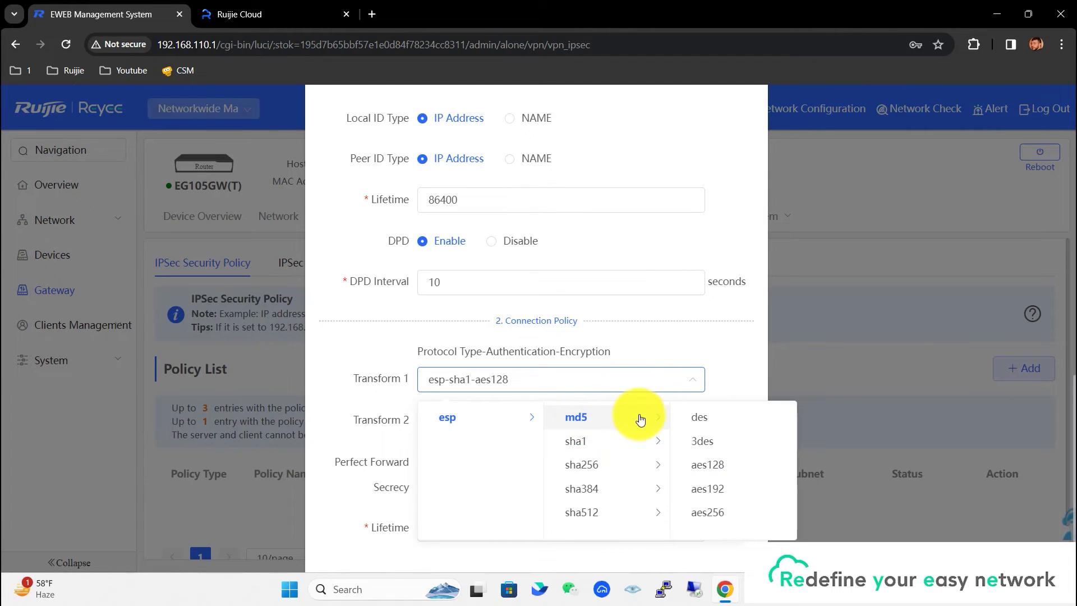
left_click(696, 442)
scroll(728, 412, "down", 2)
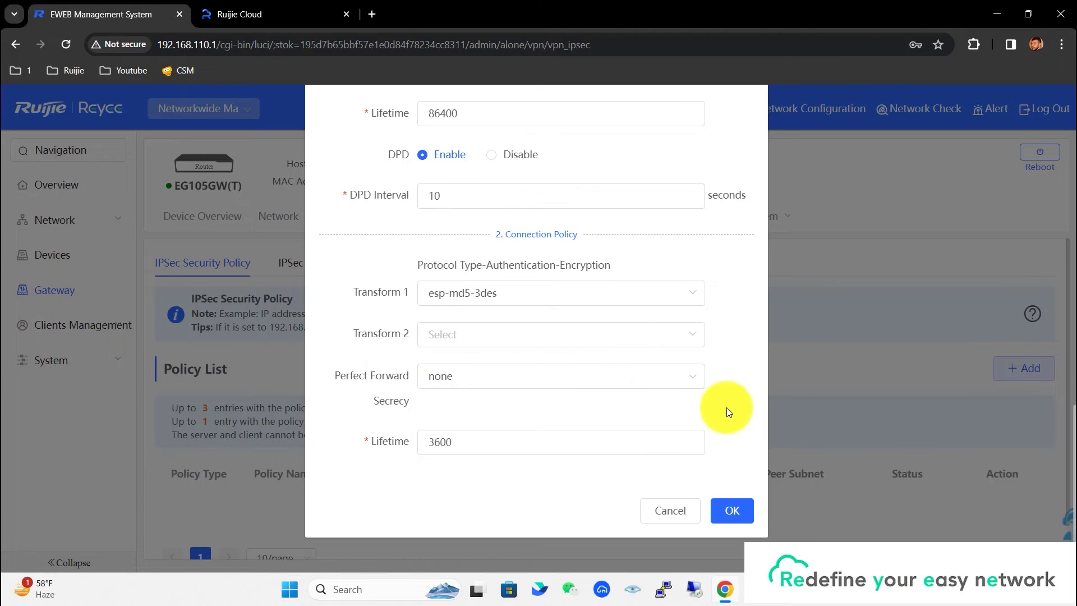
left_click(729, 510)
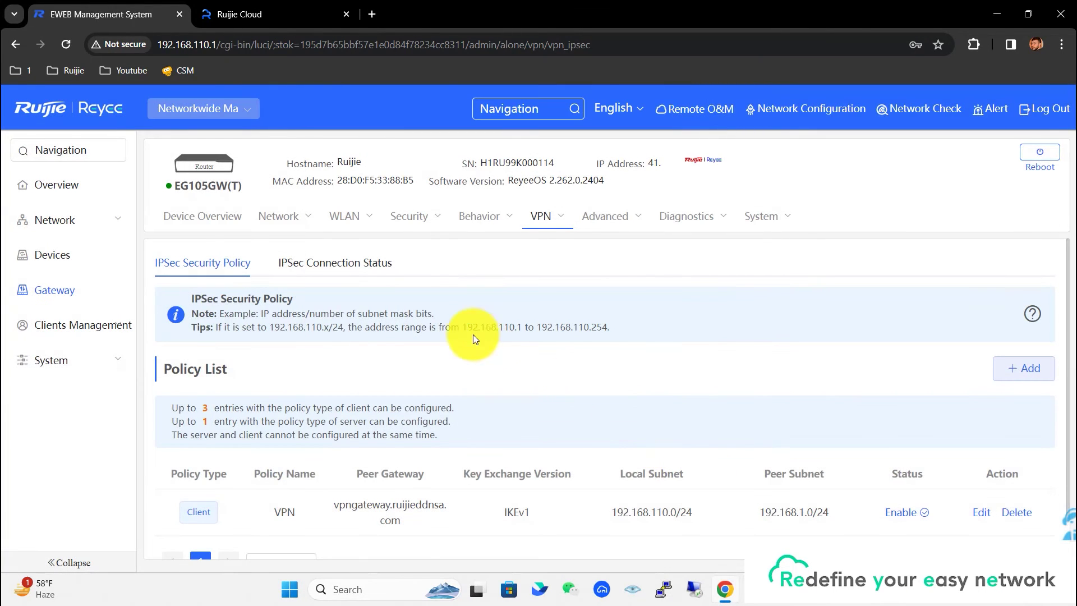
Check the IPSec Connection Status rows and confirm both tunnel directions (in and out) show OK.
left_click(366, 273)
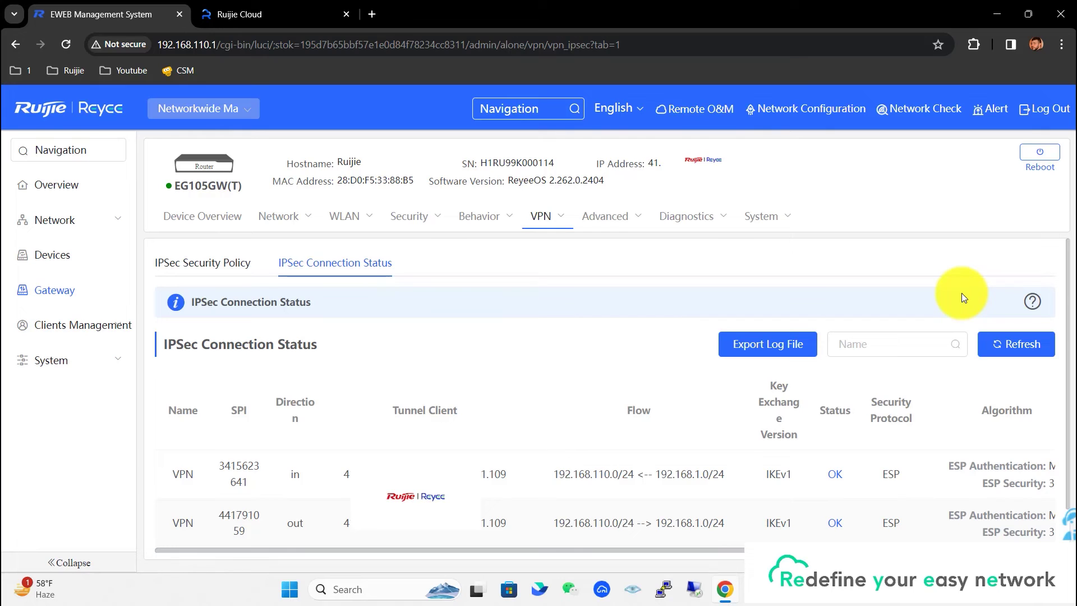
scroll(961, 293, "down", 1)
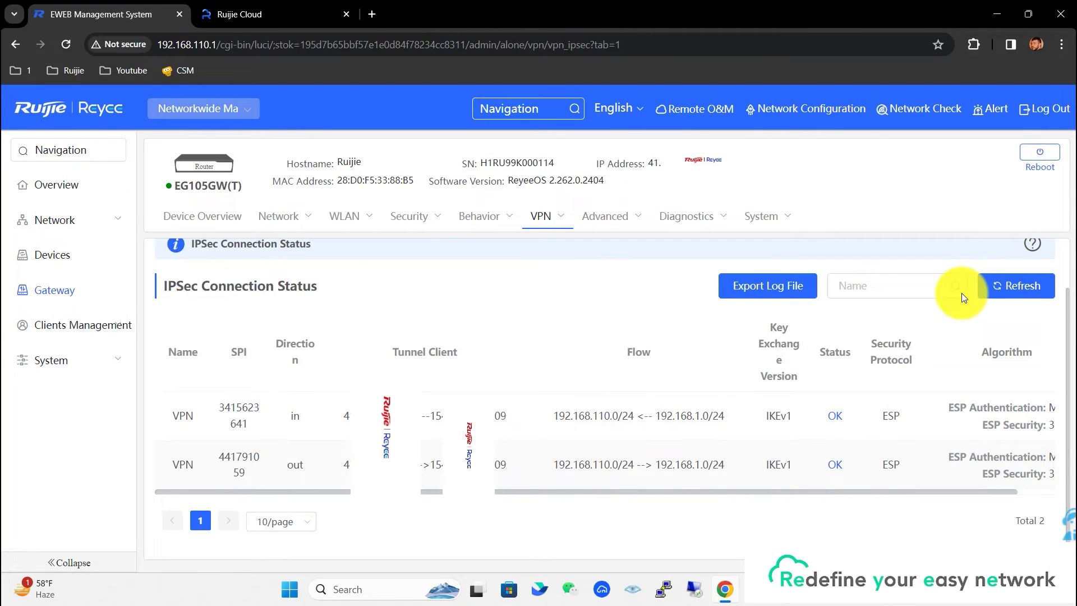
left_click(294, 417)
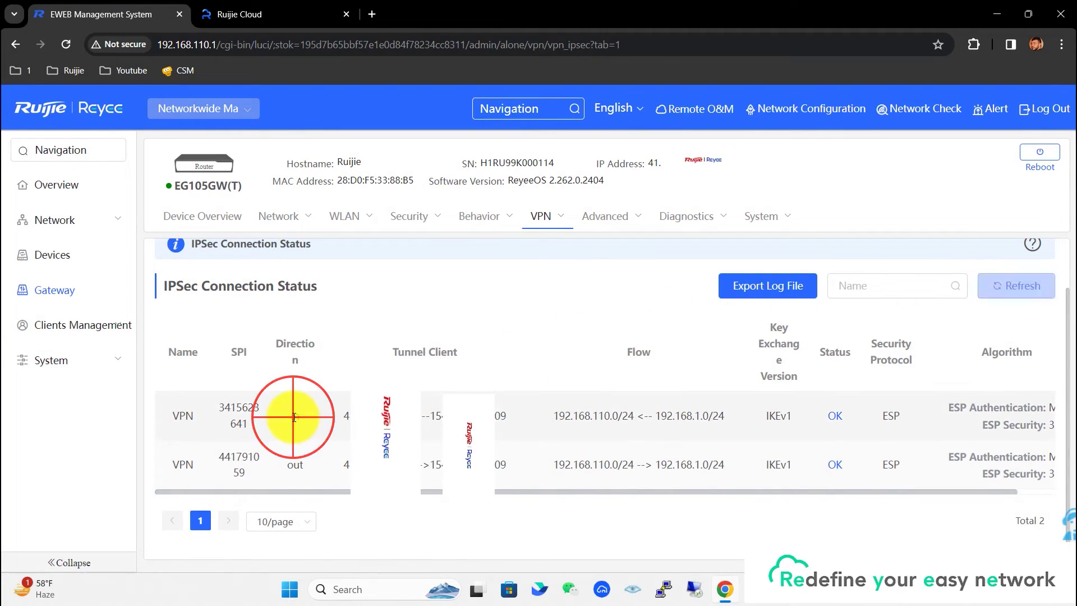
double_click(294, 466)
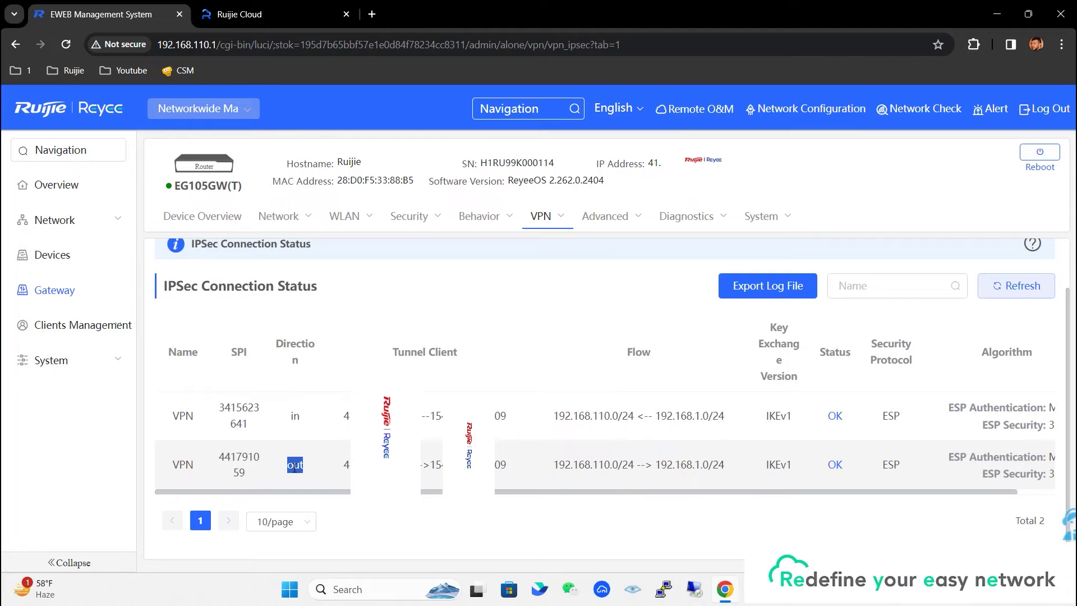
In a new tab, log in to the NBR router at 192.168.1.1 with the admin account and its password.
key("ctrl+t")
type("192.168.1.1")
key("Return")
left_click(490, 321)
key("Tab")
left_click(527, 416)
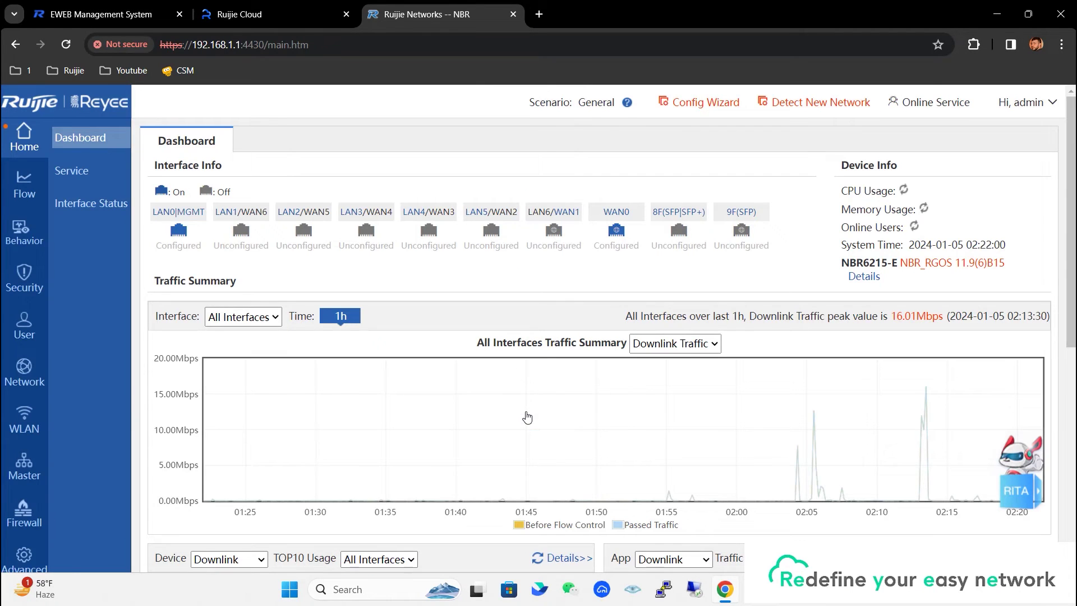
Open Network > VPN on the NBR router to view the connected branch's VPN Branch Info.
left_click(25, 372)
left_click(68, 272)
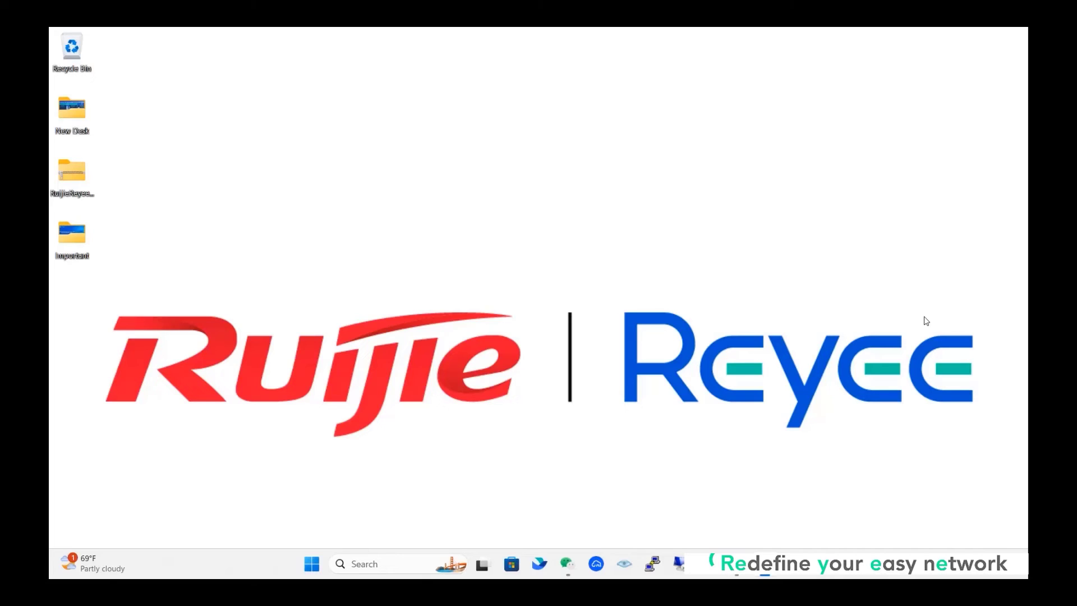
Run ipconfig in an admin Terminal to confirm the HQ PC's LAN address 192.168.1.2.
key("super+x")
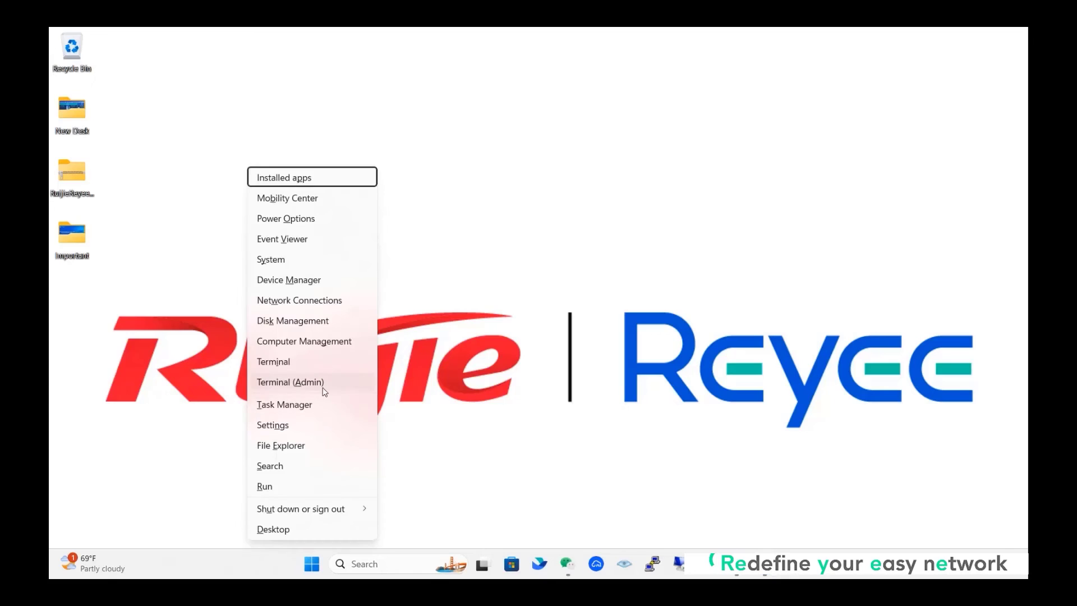
left_click(323, 389)
type("ipconfig")
key("Return")
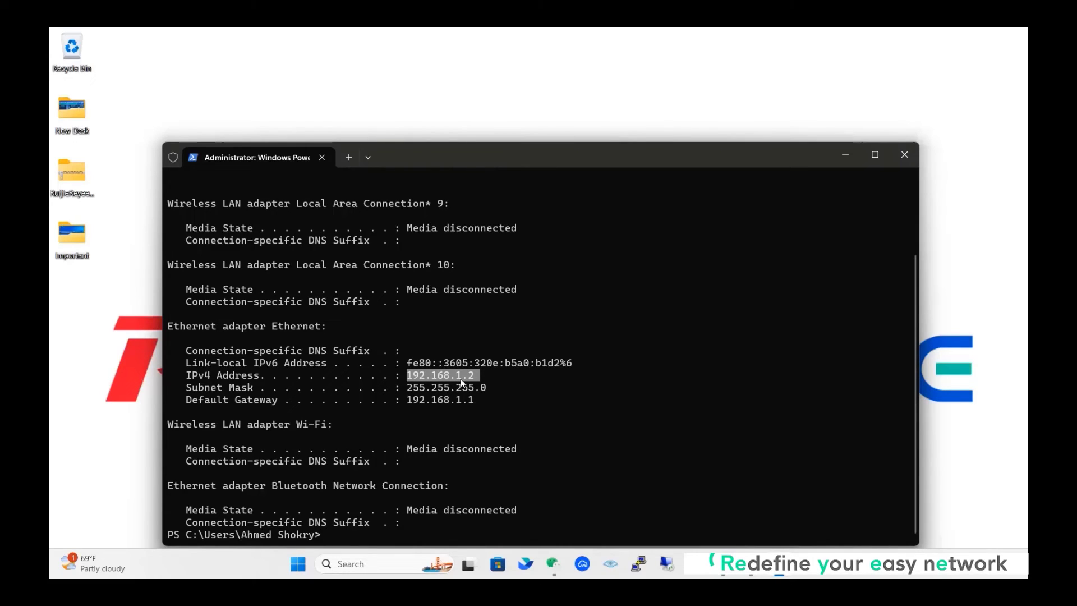
Look up the public IP with 'invoke-webrequest ifconfig.me/ip' and highlight the returned address.
type("invoke")
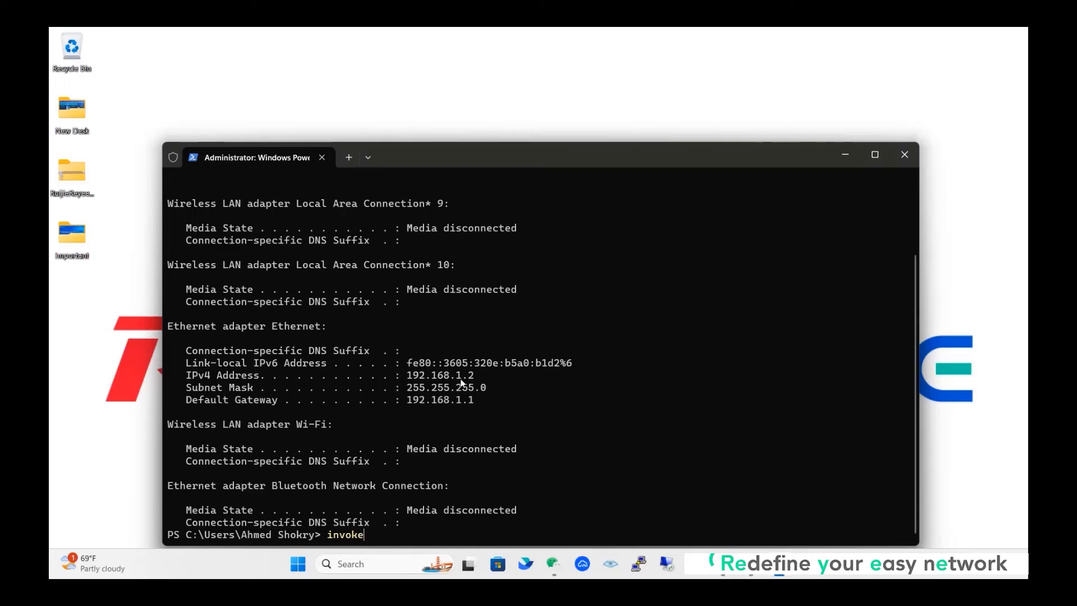
type("-webrequest ifconfig")
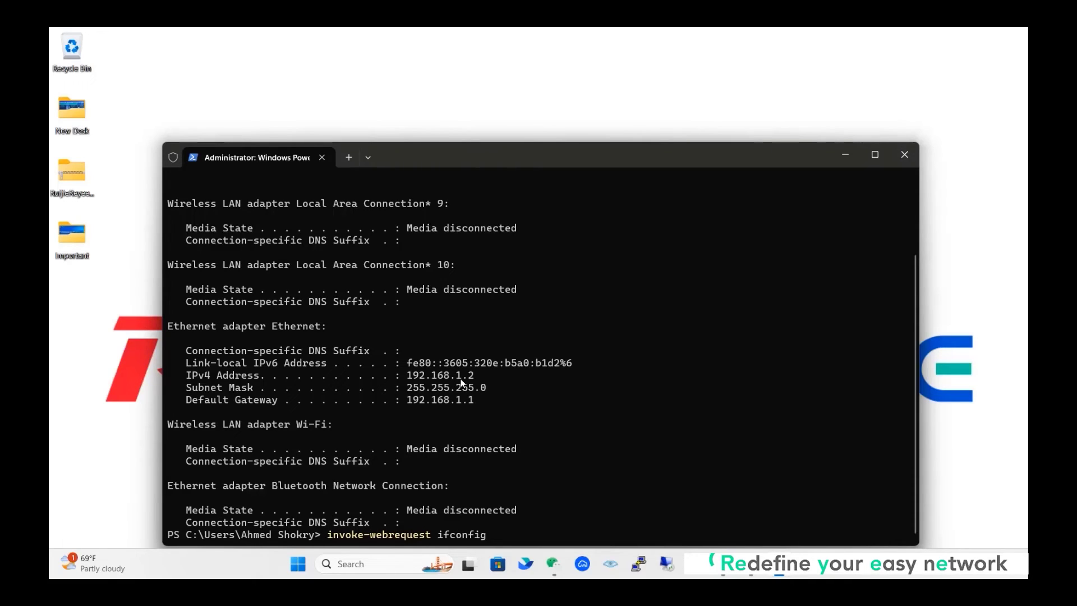
type(".me/ip")
key("Return")
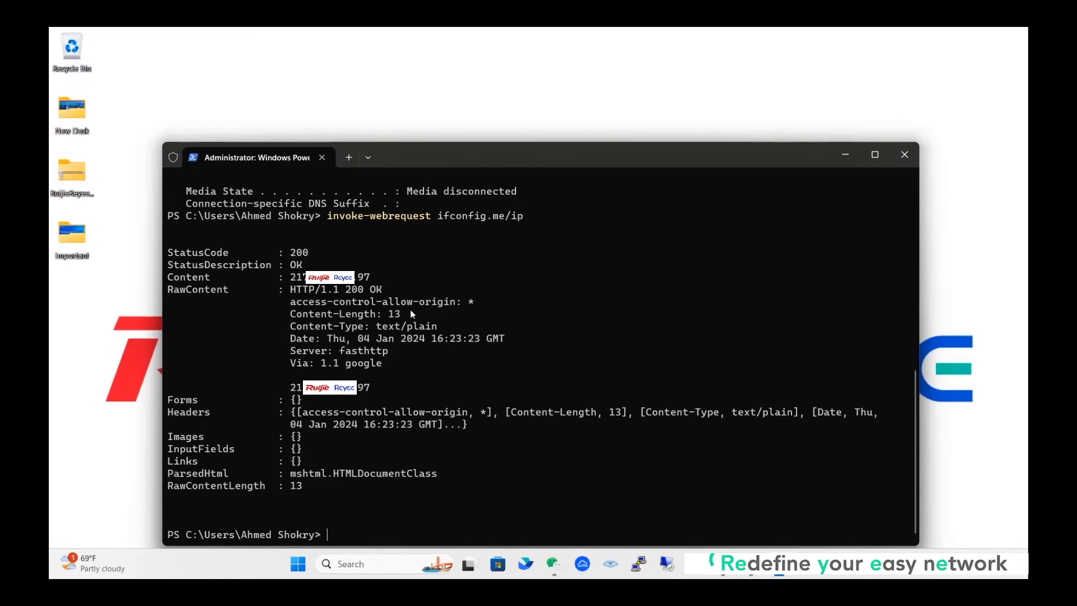
left_click_drag(380, 277, 291, 277)
left_click_drag(376, 387, 289, 386)
left_click(668, 567)
Connect by Remote Desktop and confirm via admin PowerShell ipconfig the branch PC's IPv4 is 192.168.110.65.
left_click(604, 263)
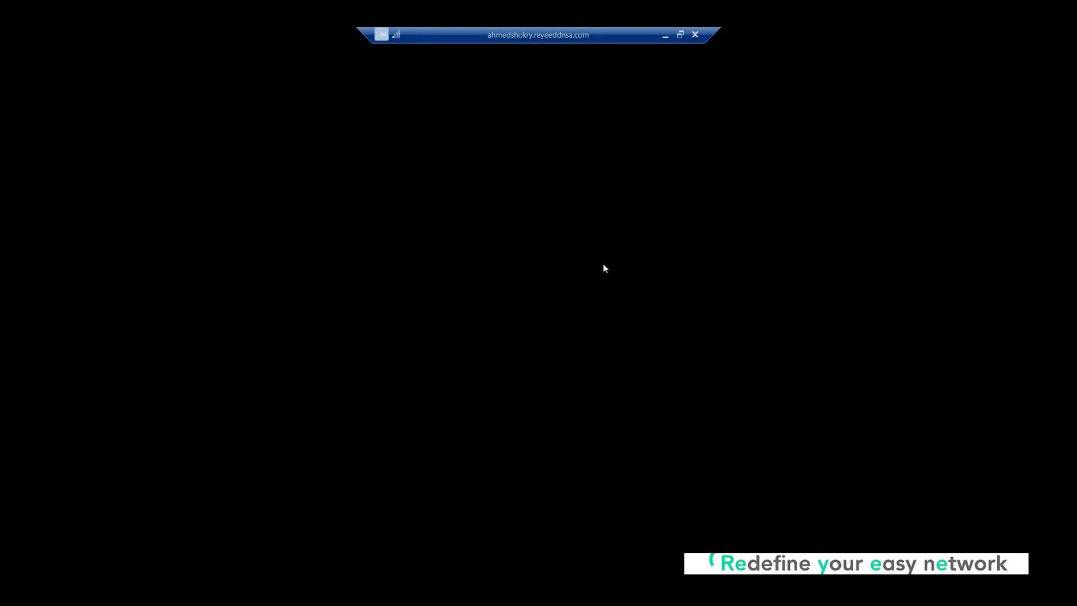
key("super+x")
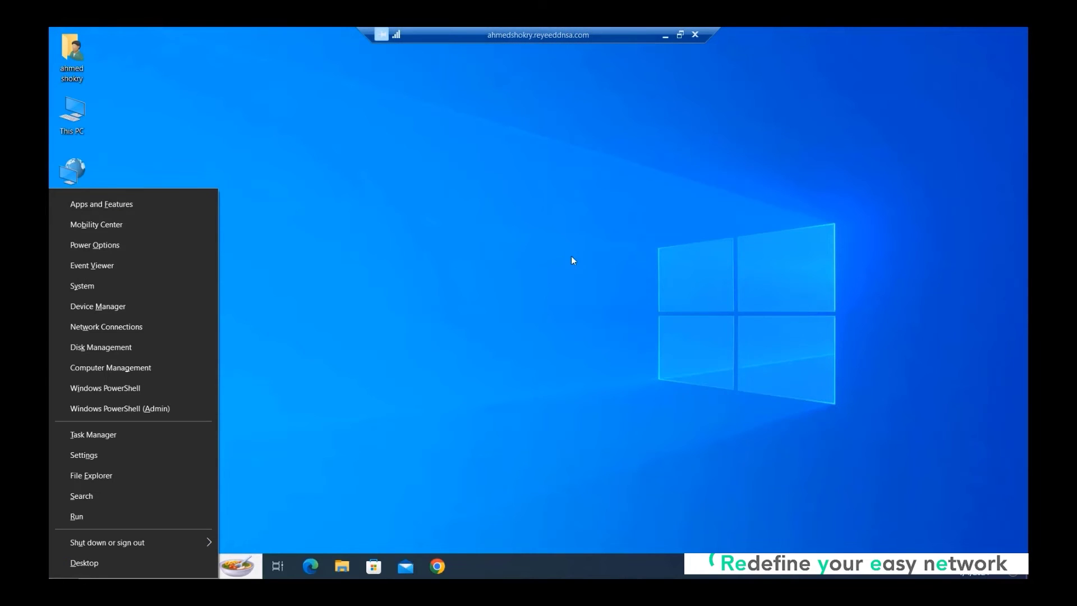
left_click(129, 408)
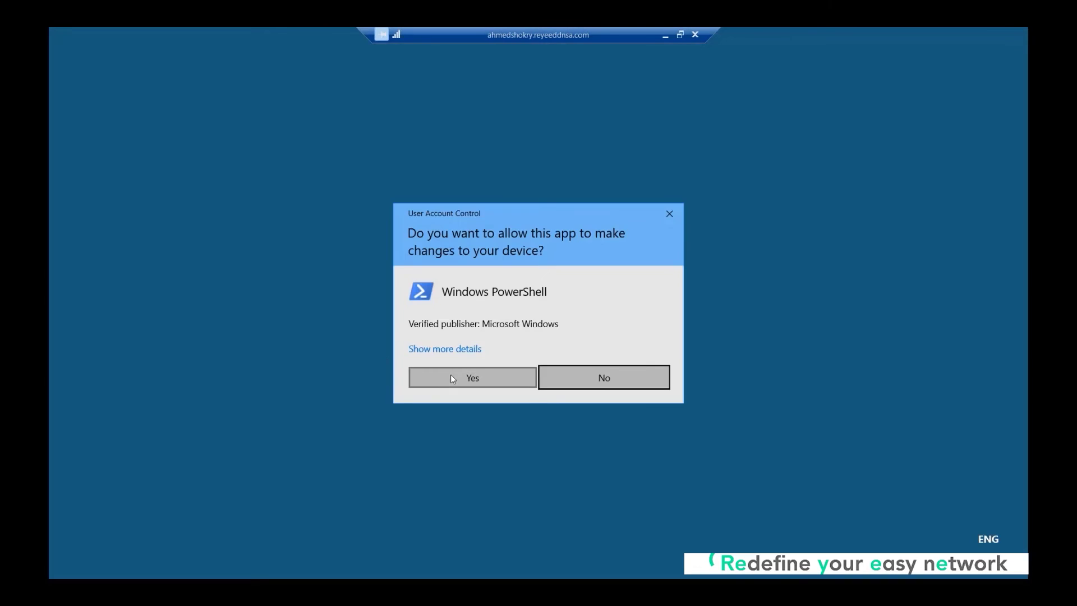
left_click(450, 375)
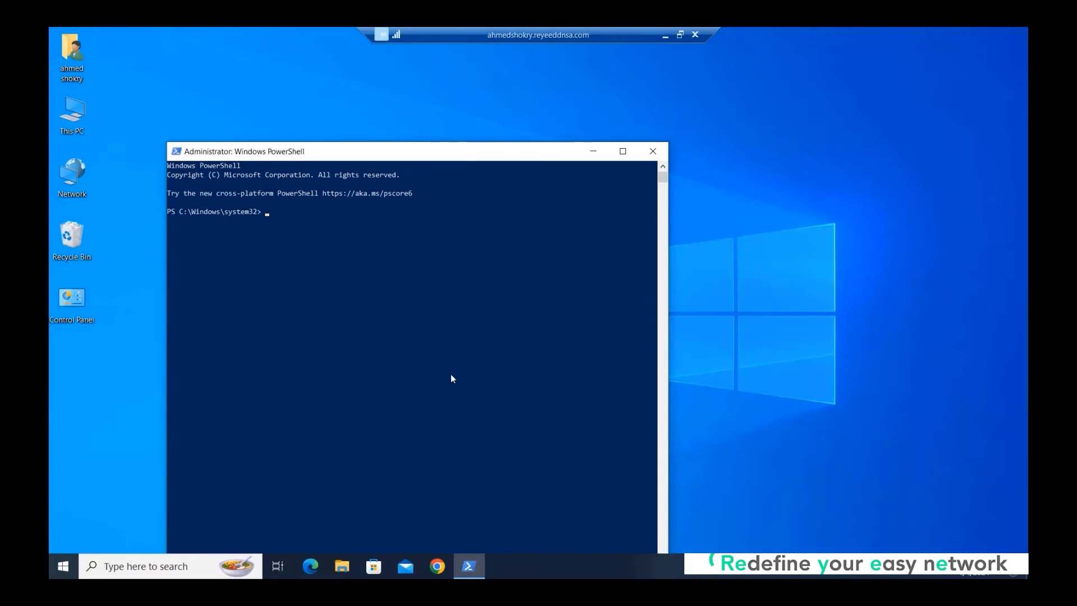
type("ipconfig")
key("Return")
left_click_drag(395, 295, 325, 295)
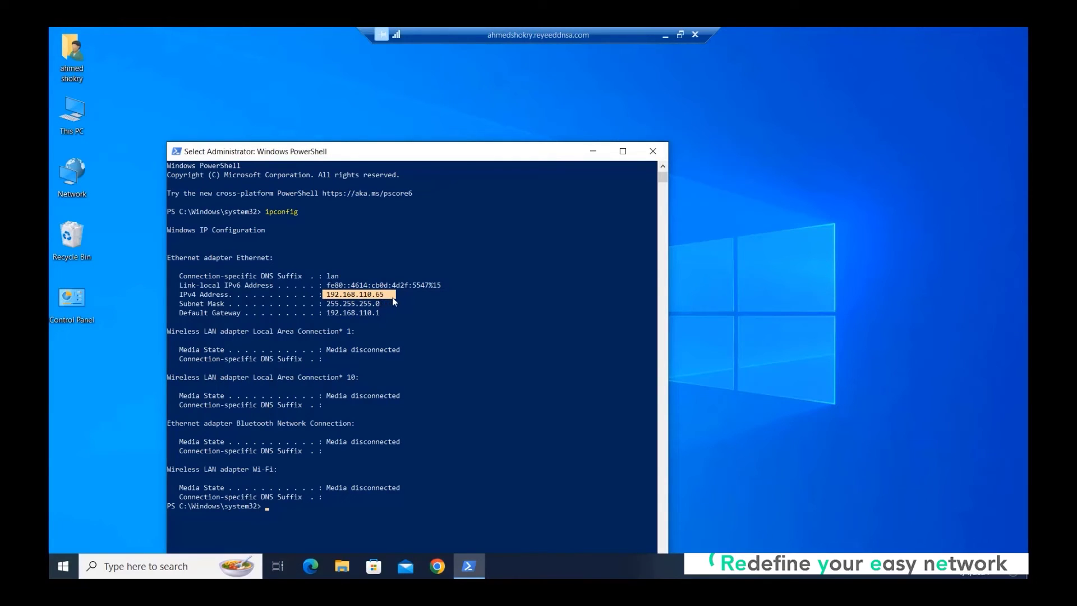